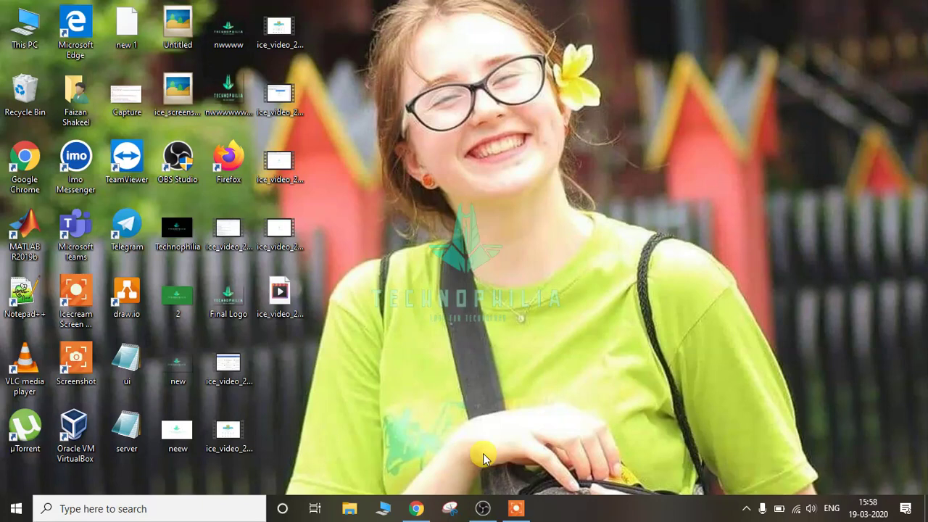
- Write 'Download the link from the description' in a new Notepad++ note, with the Drive link on line 2
double_click(29, 293)
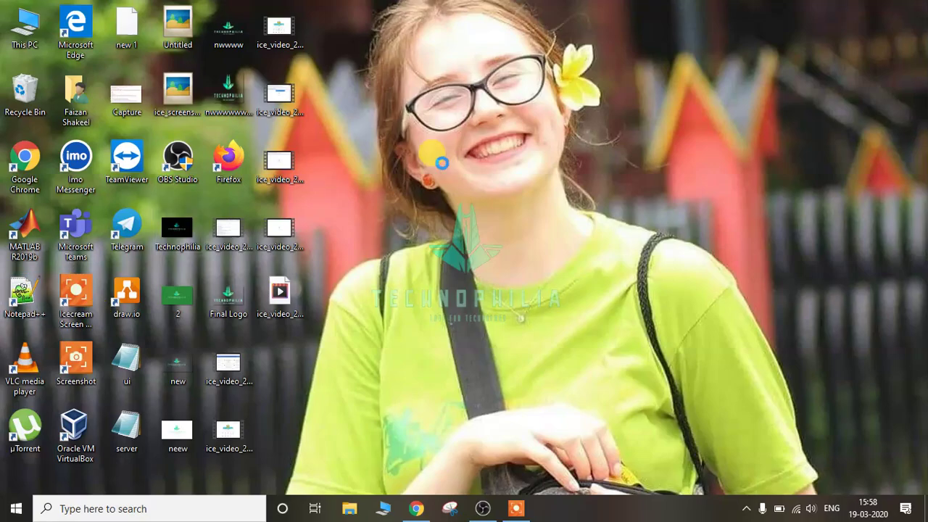
text(Download the link from the description)
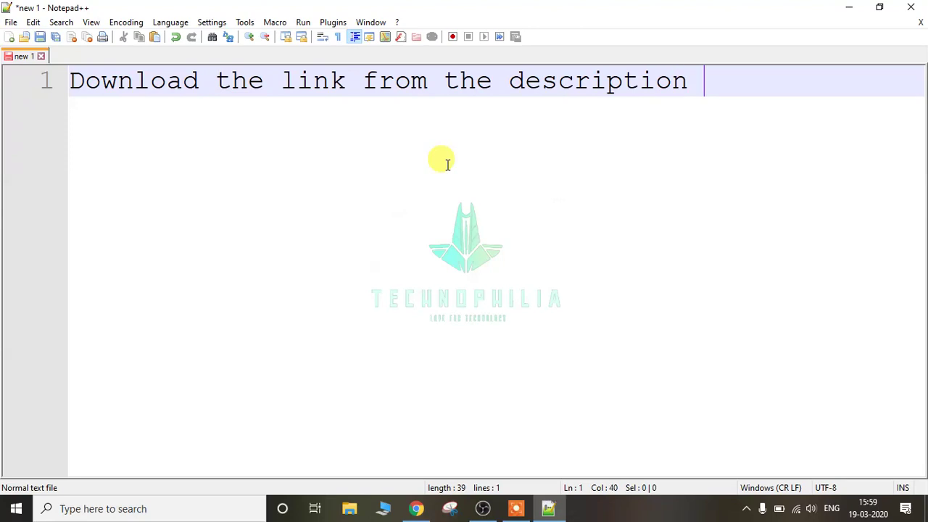
key(Return)
key(ctrl+v)
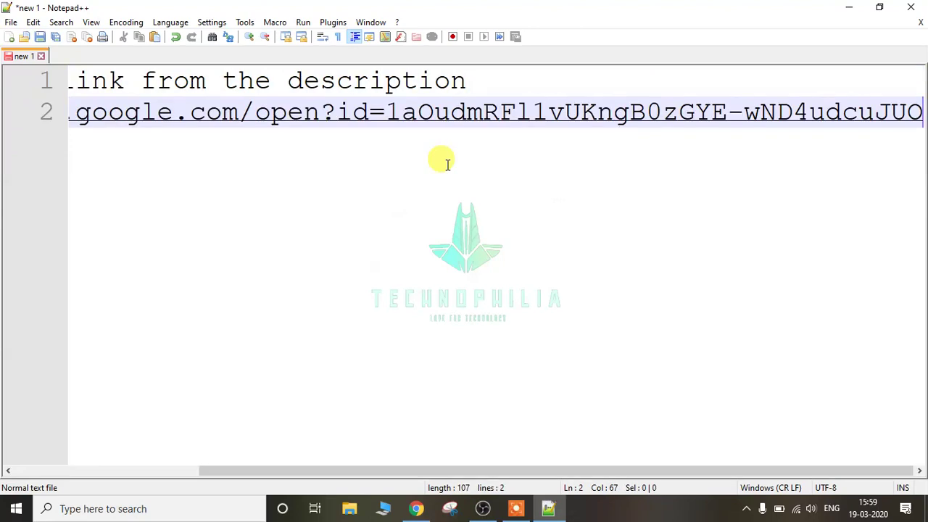
right_click(415, 508)
- Open the Drive link in a maximized Chrome window and download Toolkit For FB.rar (7.8 MB)
click(396, 435)
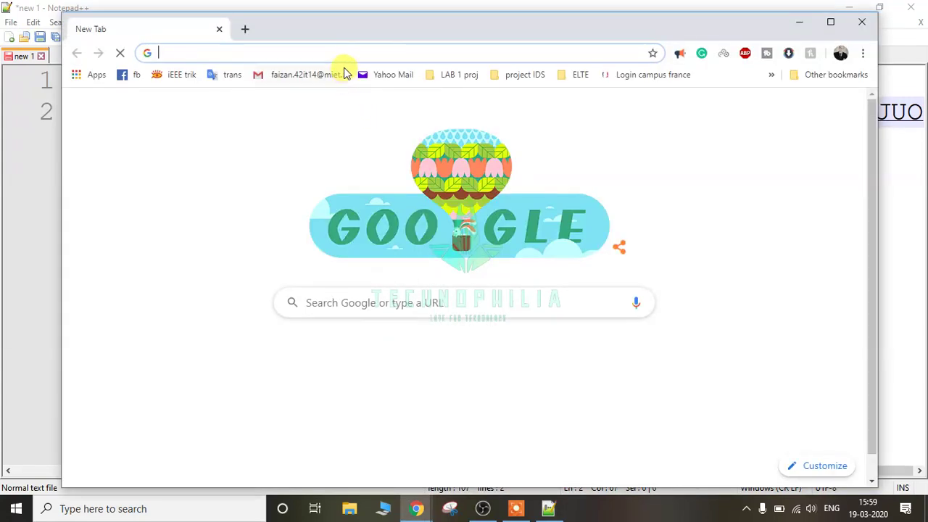
click(345, 72)
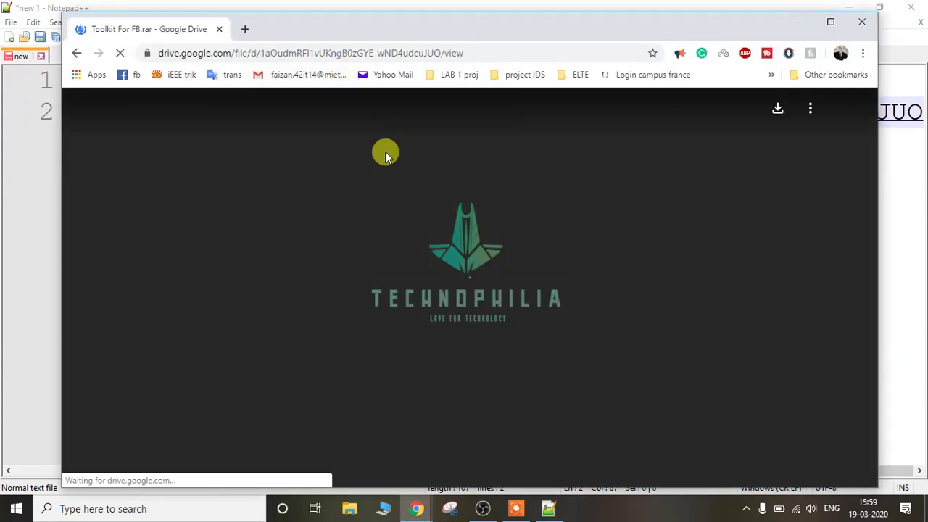
click(832, 26)
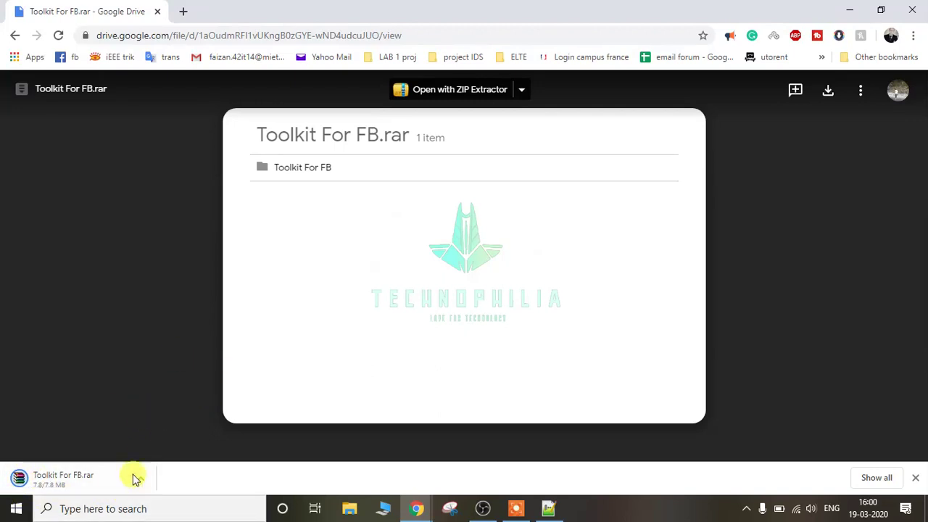
mouse_move(80, 479)
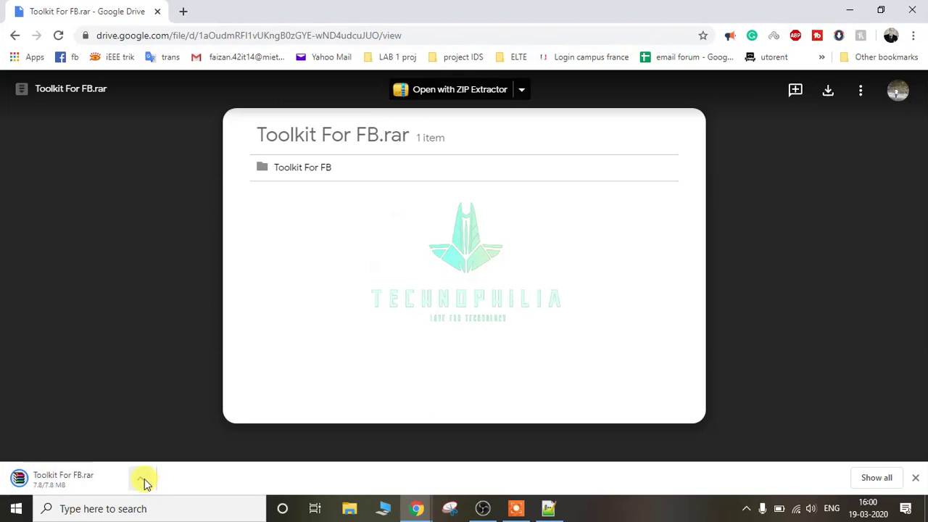
click(143, 482)
click(155, 433)
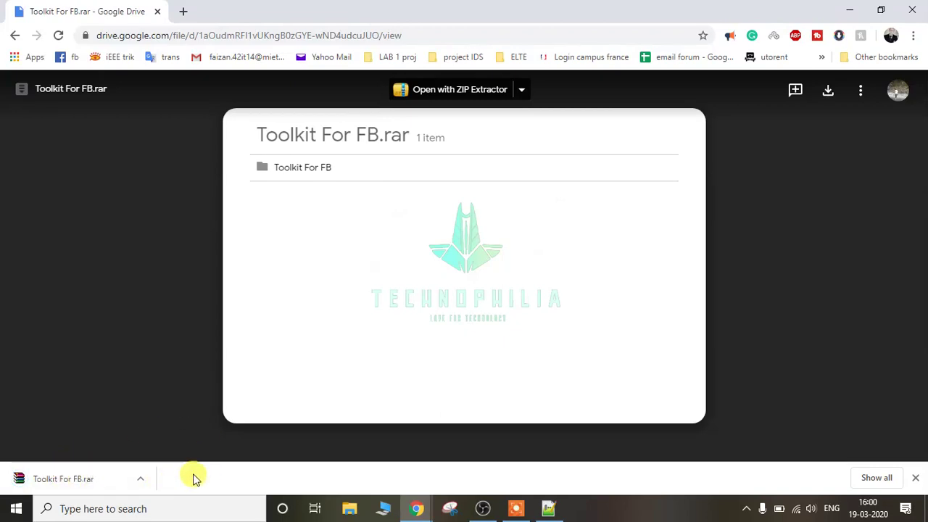
- Extract Toolkit For FB.rar from the Downloads folder onto the Desktop with WinRAR
click(139, 484)
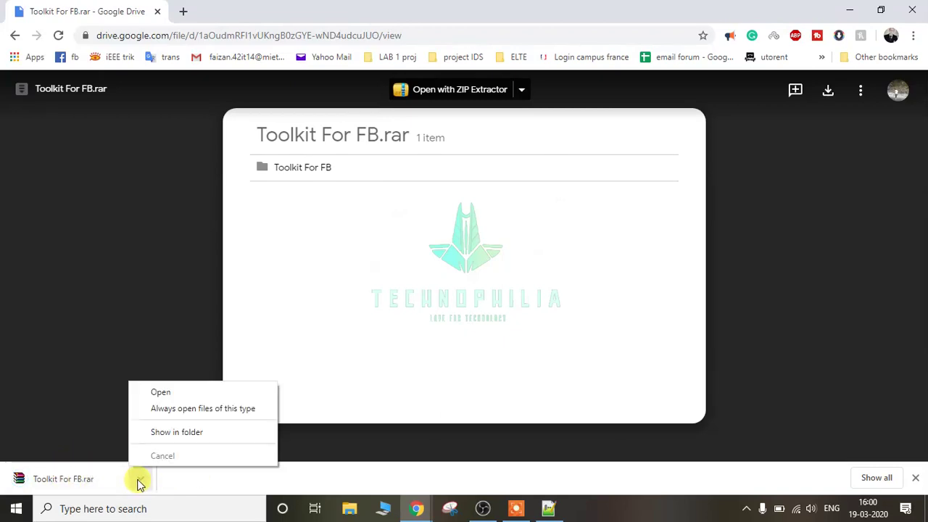
click(169, 434)
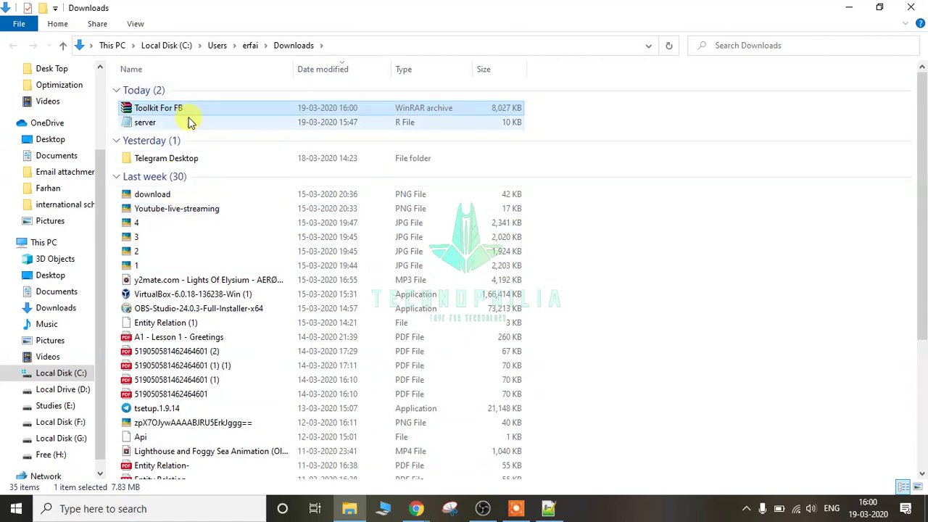
right_click(193, 109)
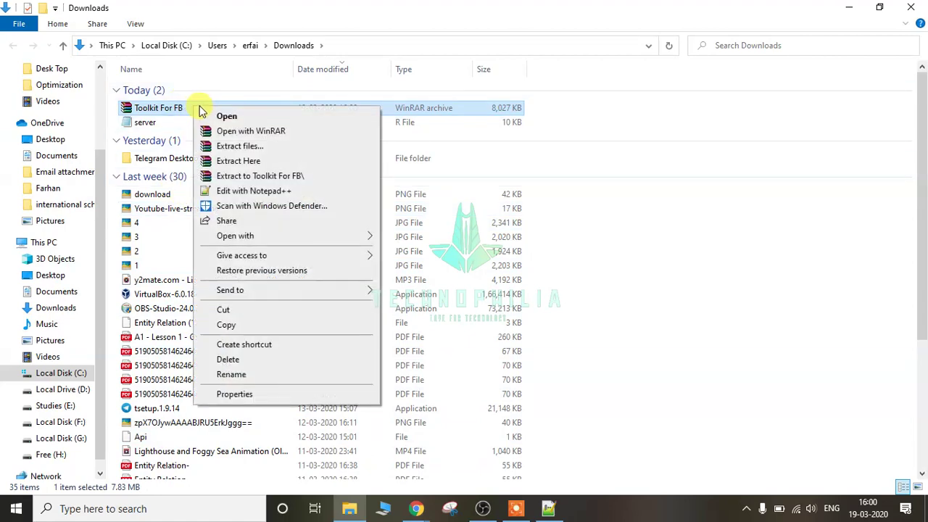
click(236, 148)
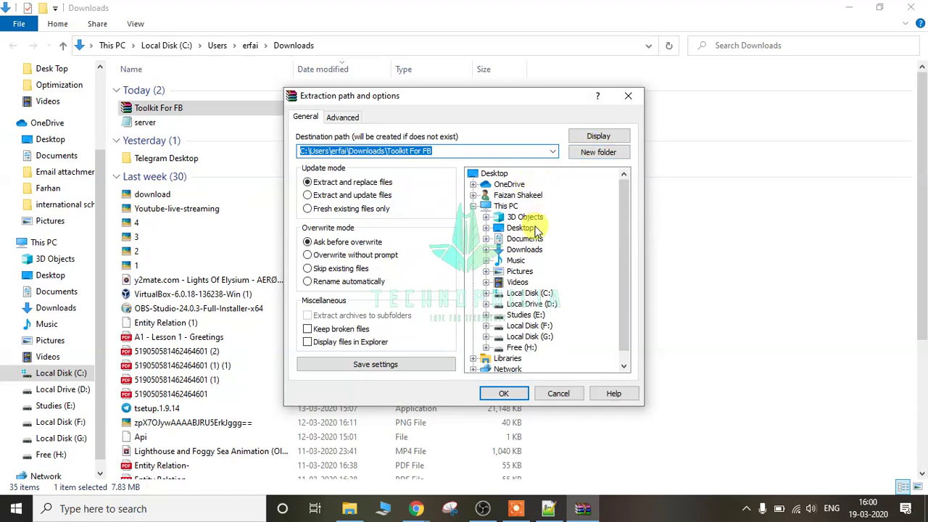
click(520, 228)
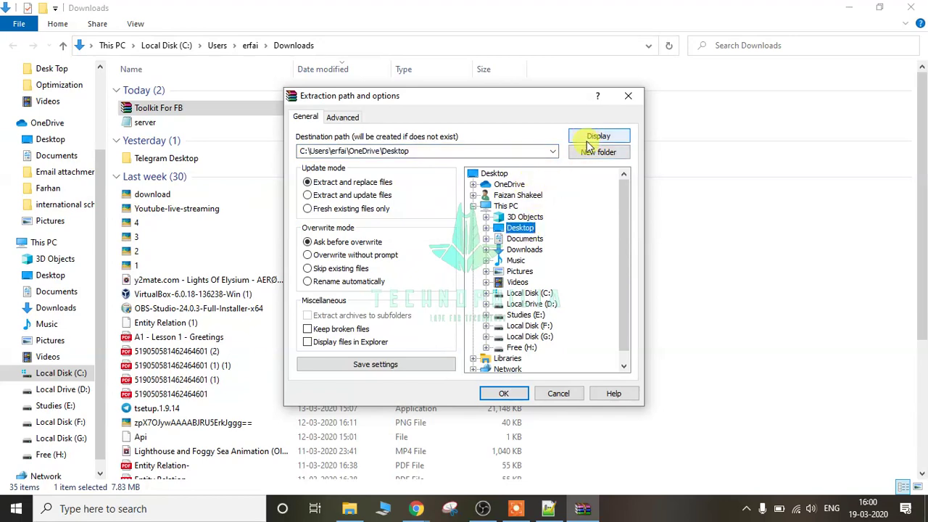
click(503, 393)
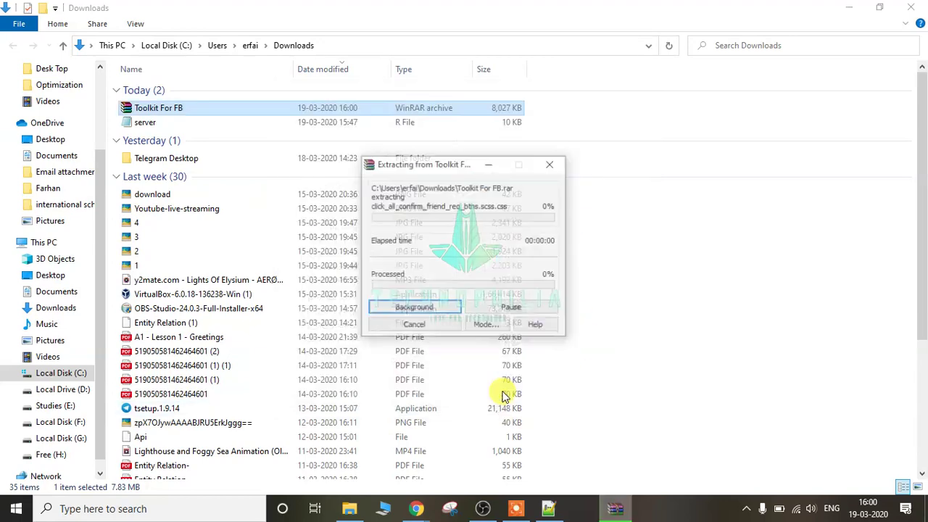
- Go to Chrome's Extensions page via More tools and turn on Developer mode
click(910, 8)
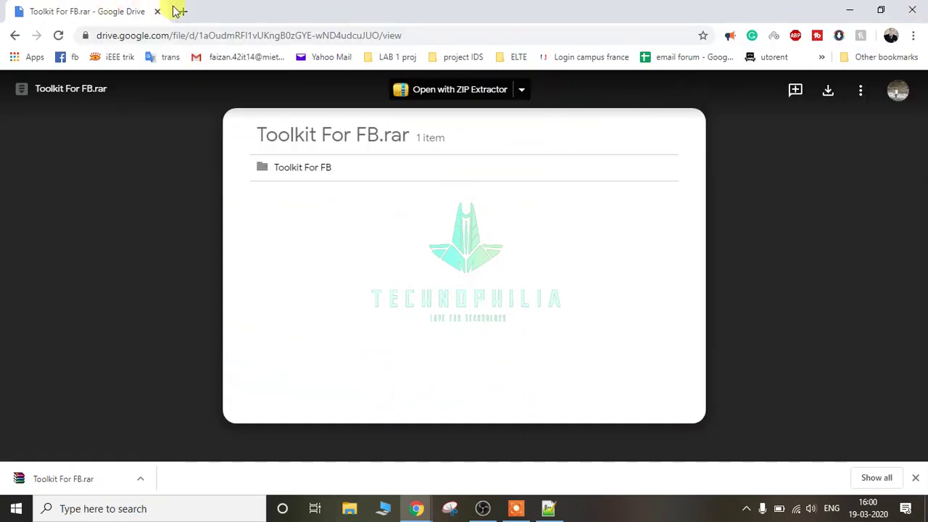
click(182, 11)
click(913, 34)
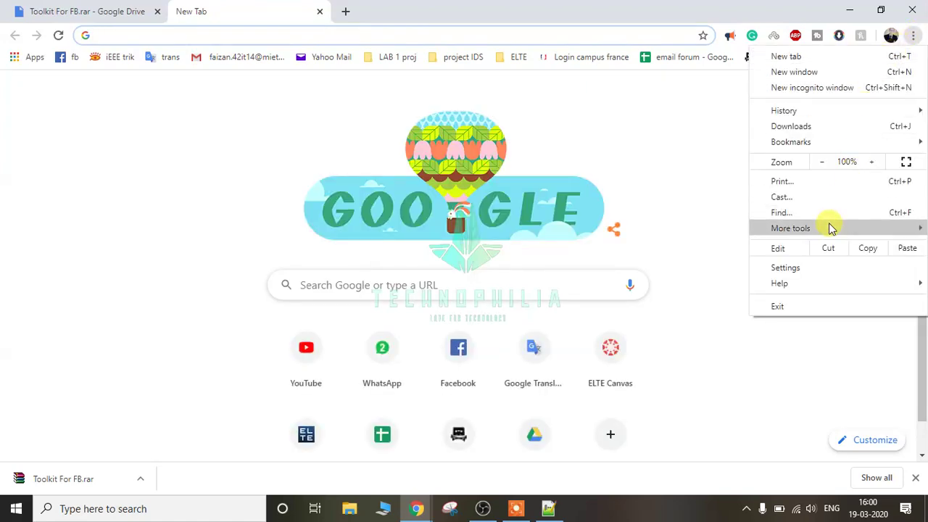
mouse_move(790, 228)
click(651, 282)
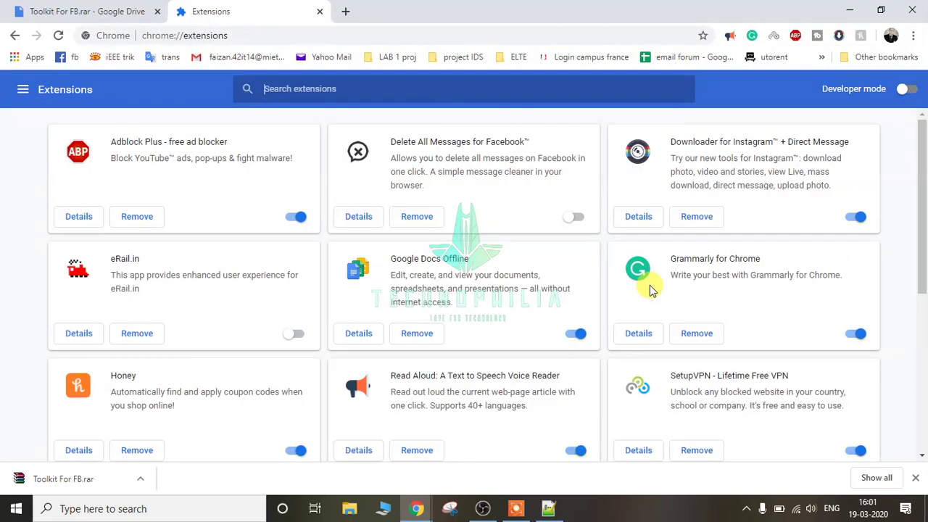
click(906, 90)
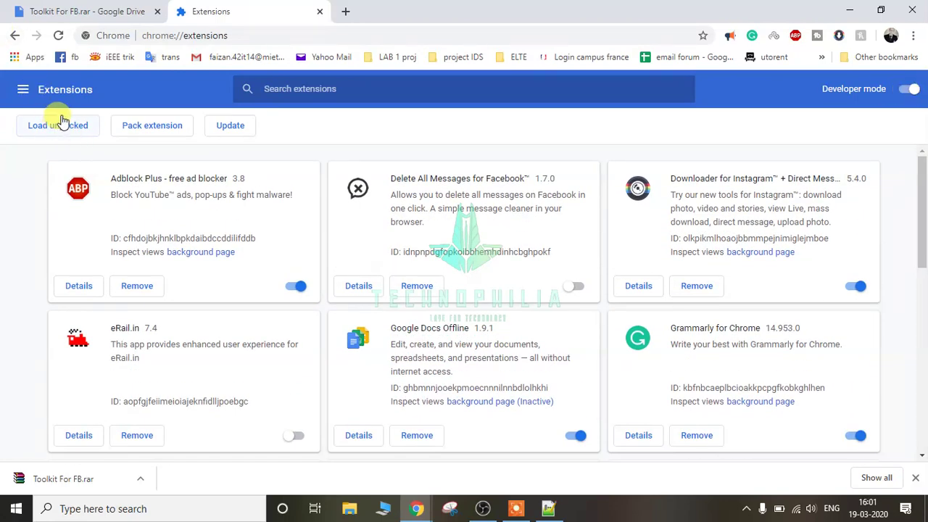
- Load the unpacked extension from the Desktop\Toolkit For FB folder
click(62, 128)
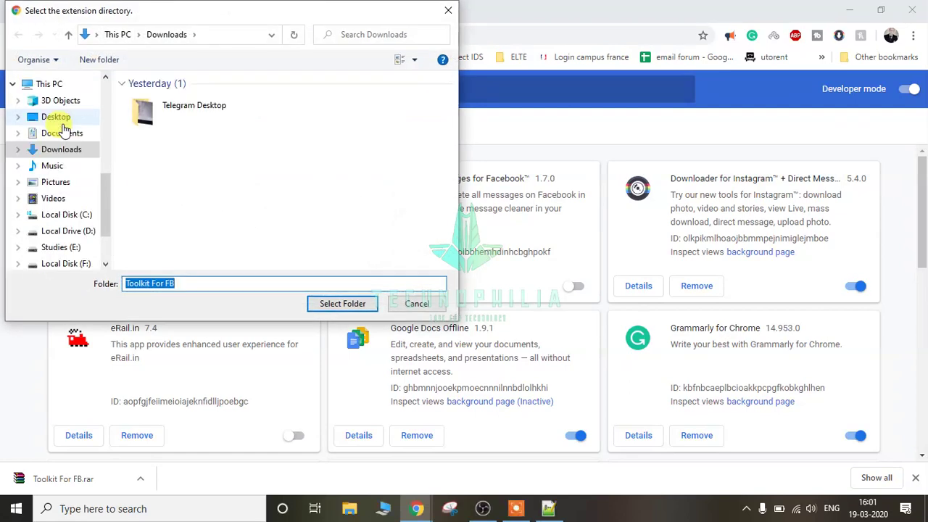
click(93, 115)
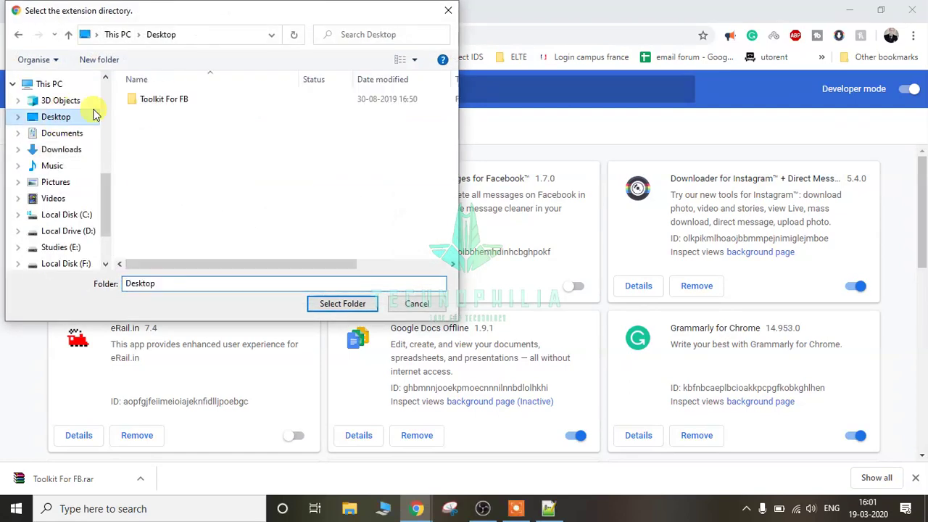
click(182, 99)
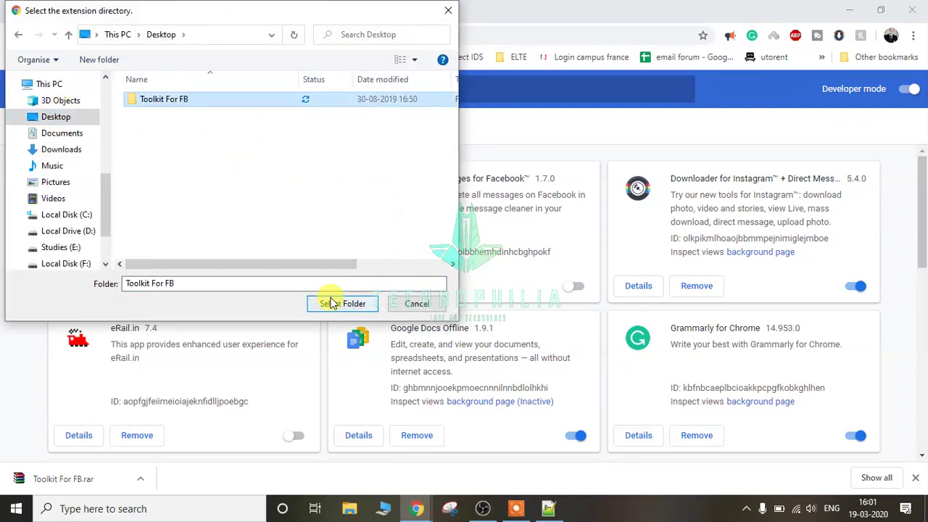
click(329, 303)
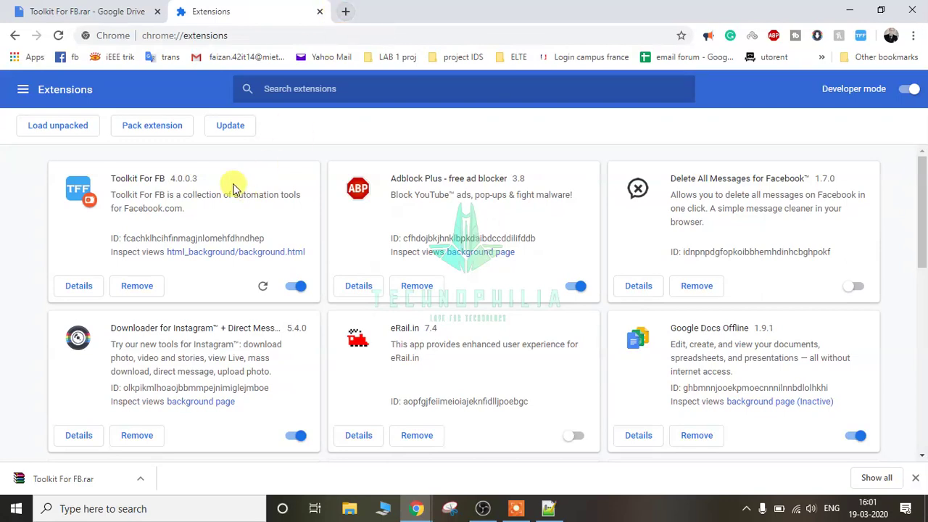
- Open the Toolkit For FB popup on a new tab and scroll to the end of its tool list
click(345, 11)
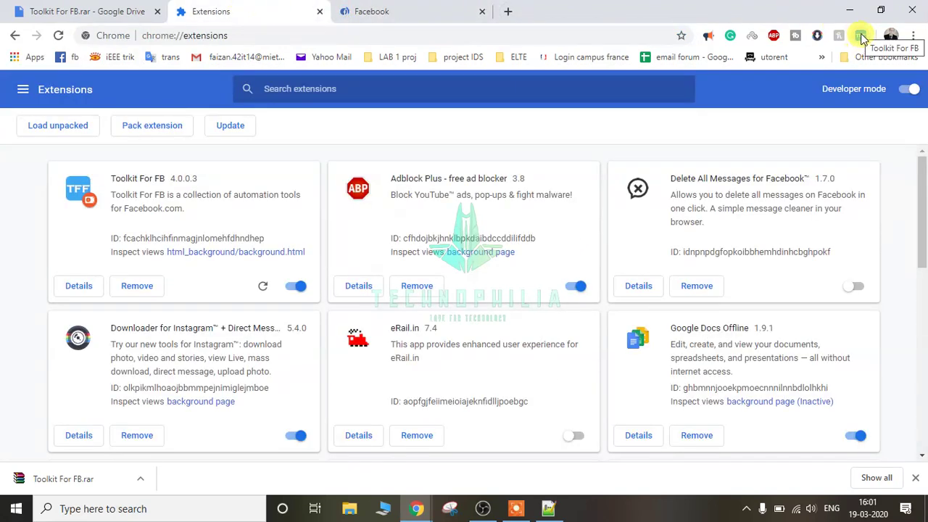
click(862, 38)
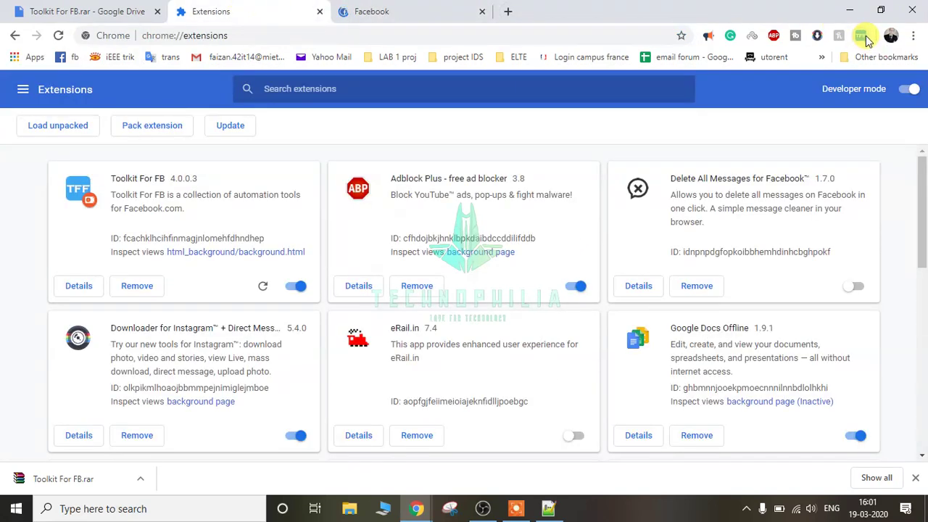
click(865, 38)
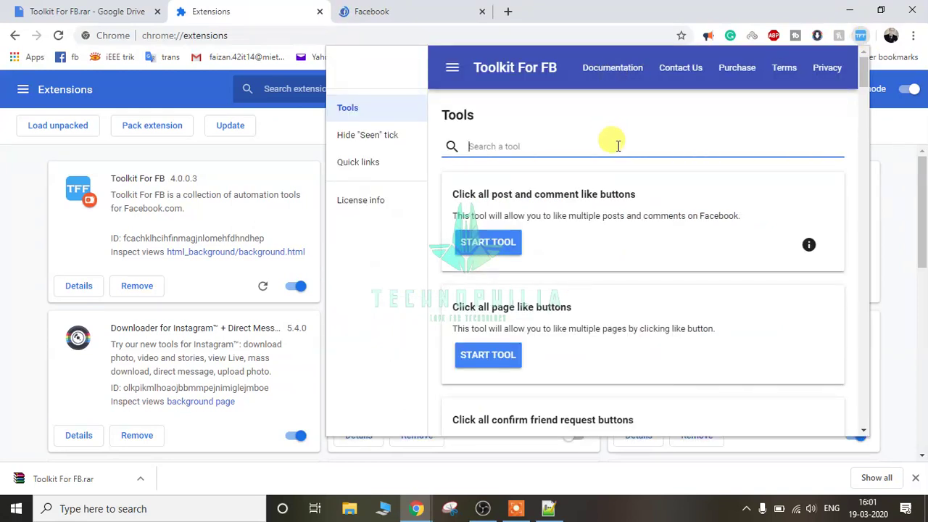
scroll(617, 145, down, 2)
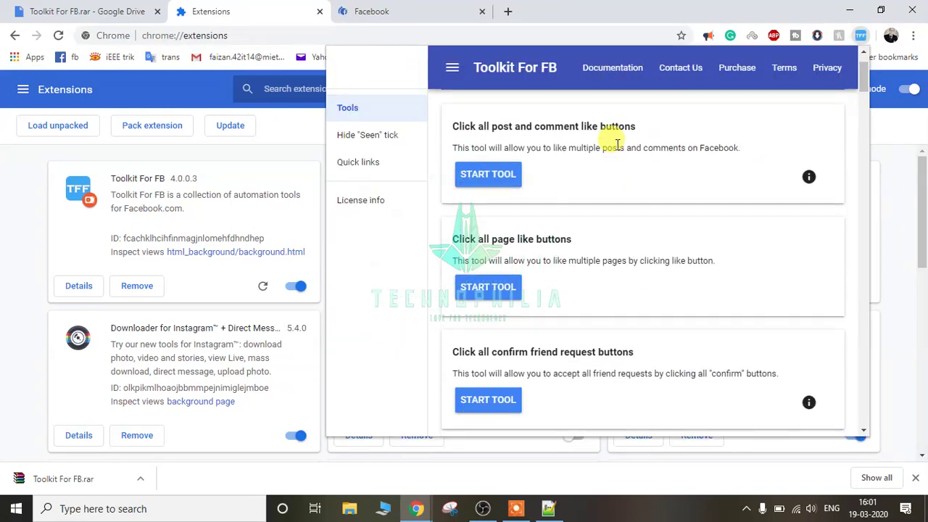
scroll(617, 144, down, 2)
scroll(617, 143, down, 3)
scroll(617, 144, down, 1)
scroll(616, 142, down, 3)
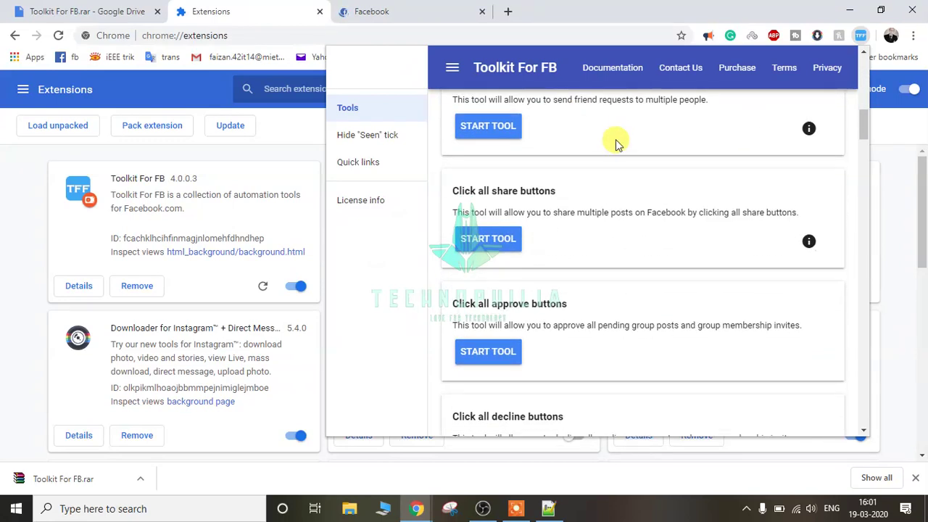
scroll(617, 144, down, 3)
scroll(617, 145, down, 2)
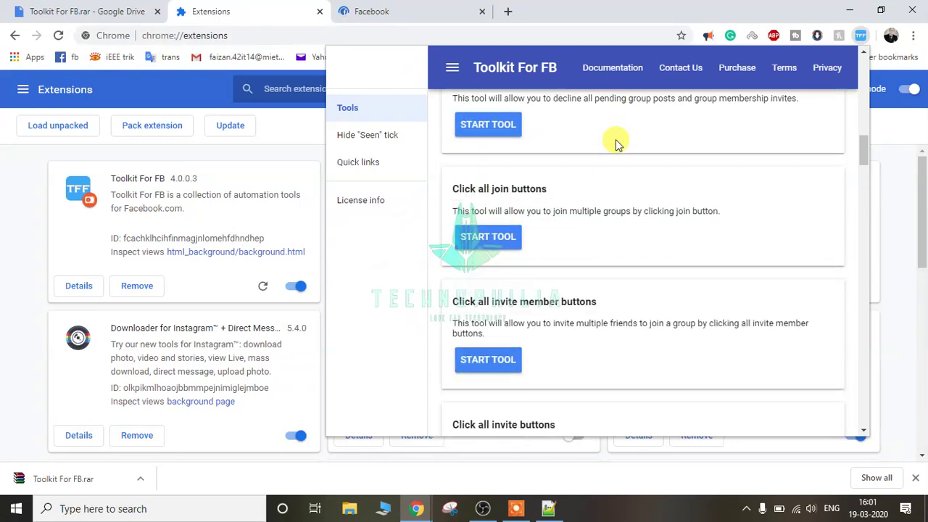
scroll(617, 145, down, 2)
scroll(617, 144, down, 3)
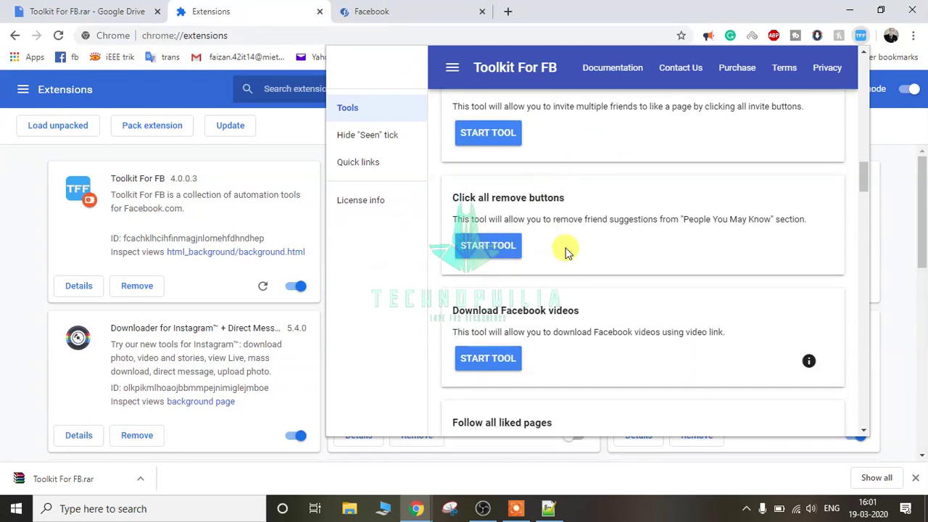
scroll(570, 239, down, 4)
scroll(570, 227, down, 2)
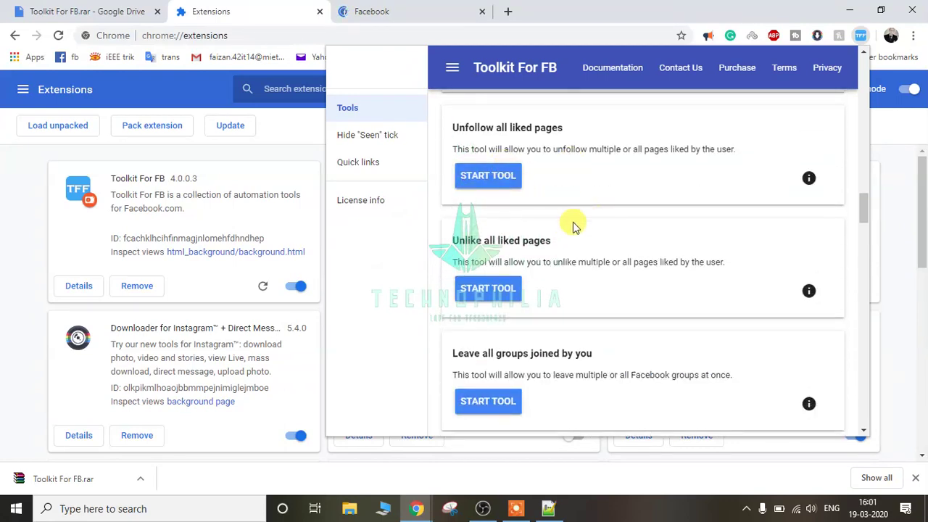
scroll(556, 221, down, 1)
scroll(557, 293, down, 1)
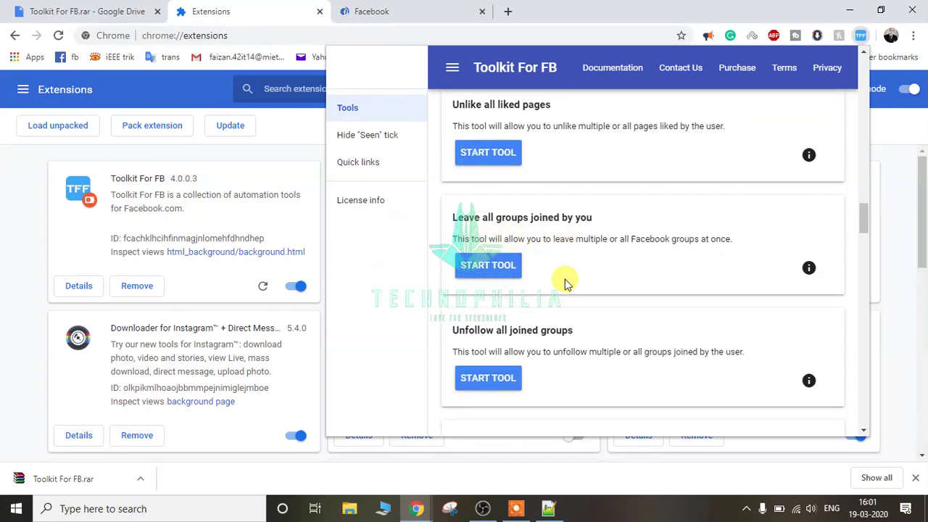
scroll(551, 290, down, 2)
scroll(572, 304, down, 2)
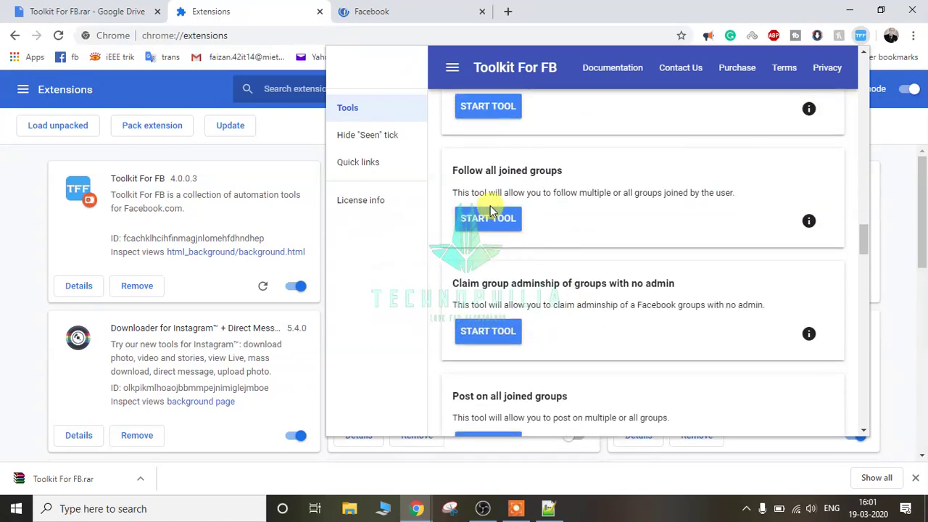
scroll(530, 189, down, 3)
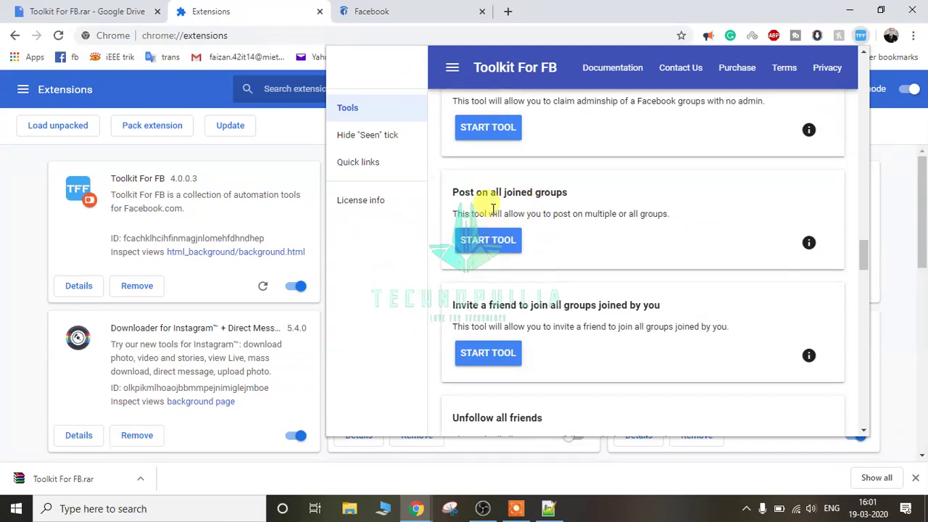
scroll(532, 242, down, 2)
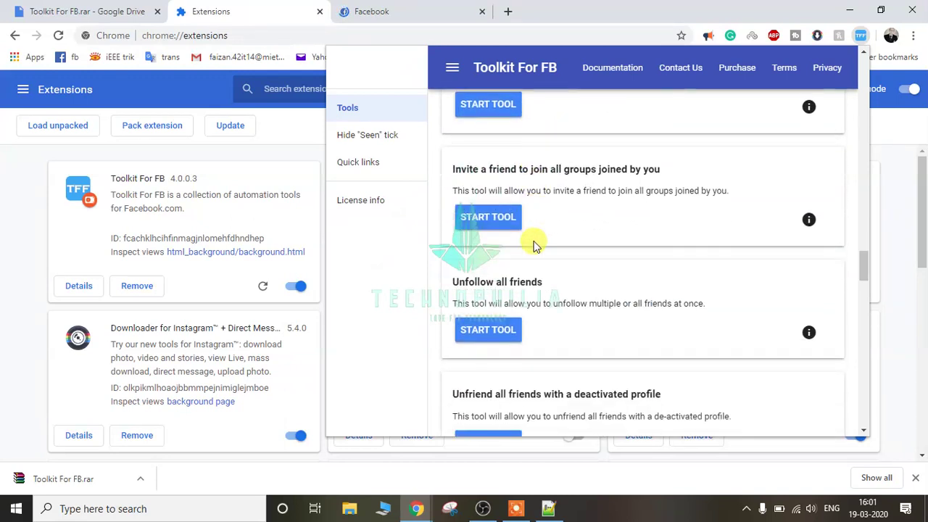
scroll(520, 215, down, 1)
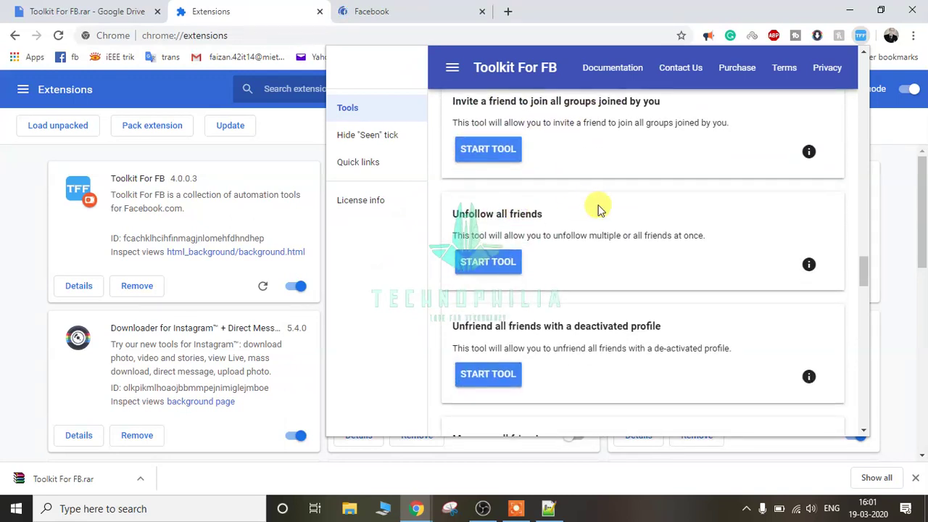
scroll(589, 239, down, 2)
scroll(586, 243, down, 1)
scroll(551, 240, down, 1)
scroll(507, 243, down, 1)
scroll(587, 235, down, 1)
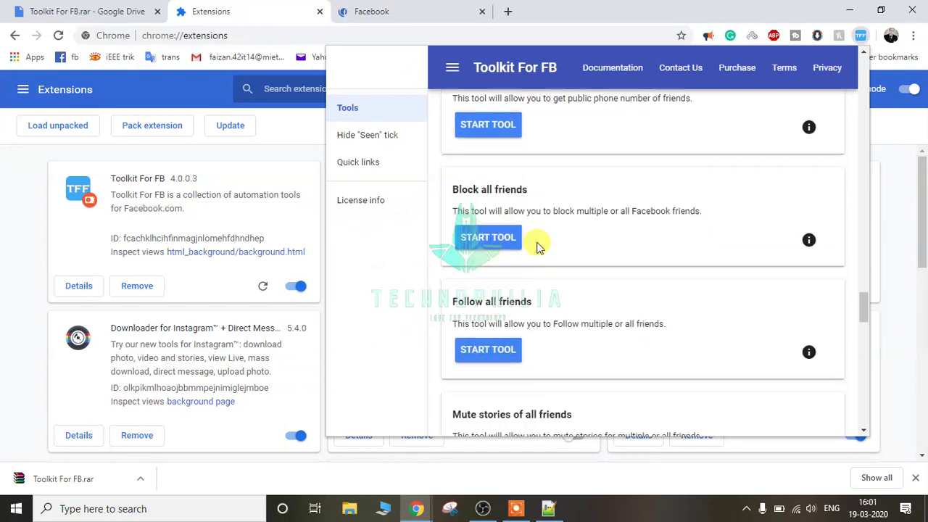
scroll(537, 247, down, 1)
scroll(528, 244, down, 1)
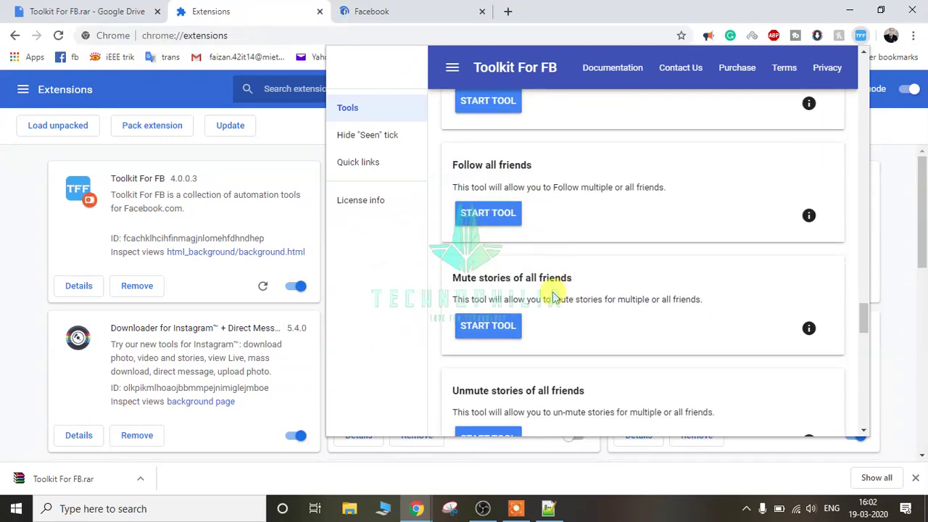
scroll(553, 298, down, 2)
scroll(553, 298, down, 1)
scroll(553, 297, down, 1)
scroll(552, 296, down, 1)
scroll(552, 297, down, 2)
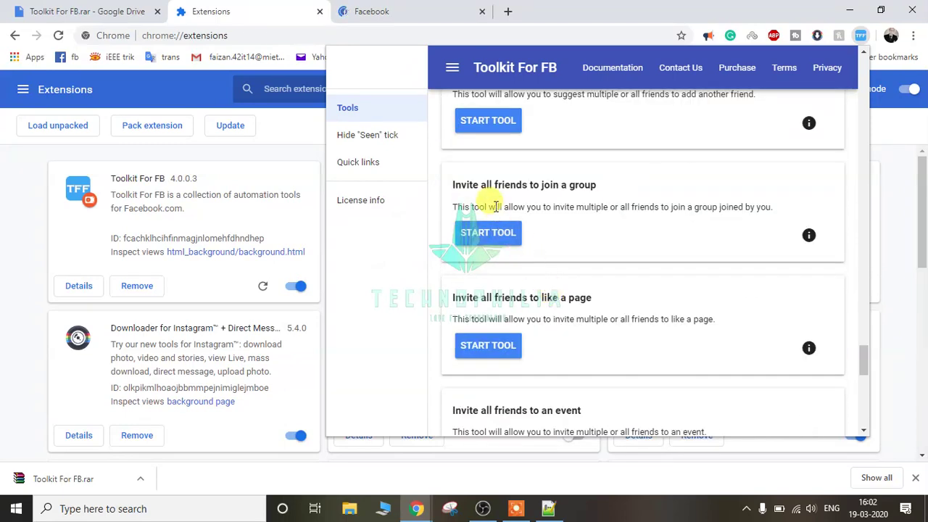
scroll(551, 266, down, 3)
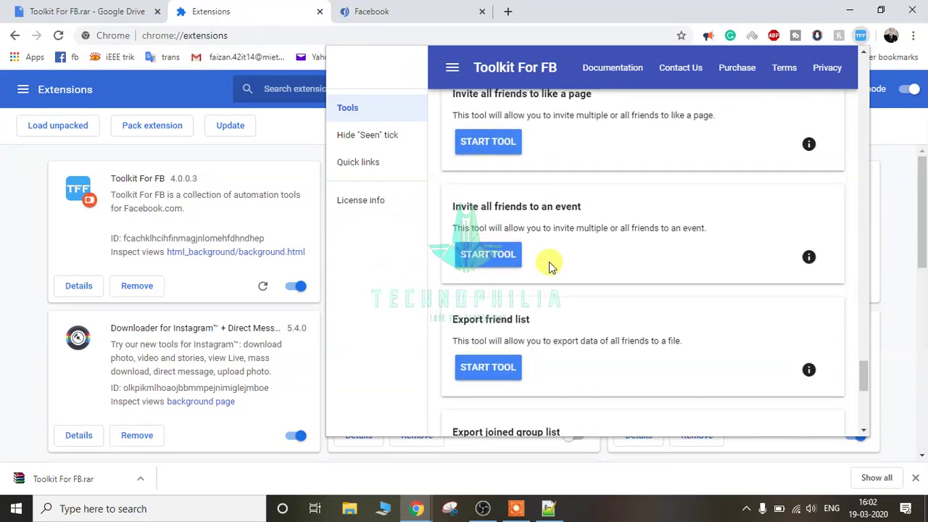
scroll(548, 267, down, 1)
scroll(549, 268, down, 2)
scroll(548, 267, down, 1)
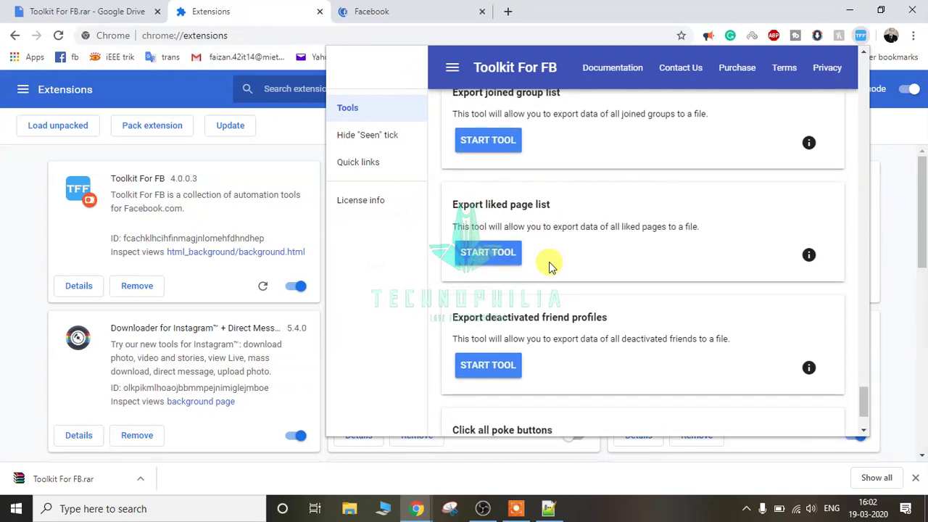
scroll(487, 250, down, 1)
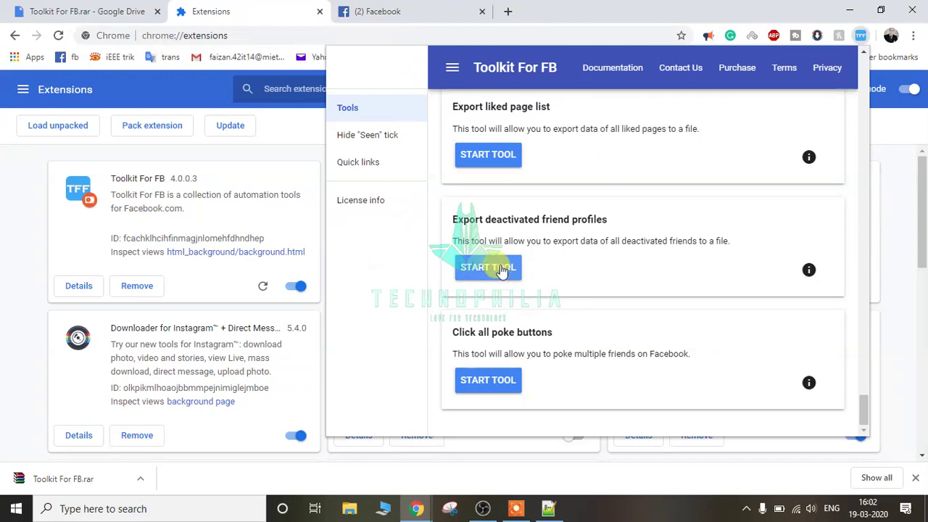
- Launch 'Export deactivated friend profiles', submit it to generate the list, and reopen the Toolkit popup
click(509, 270)
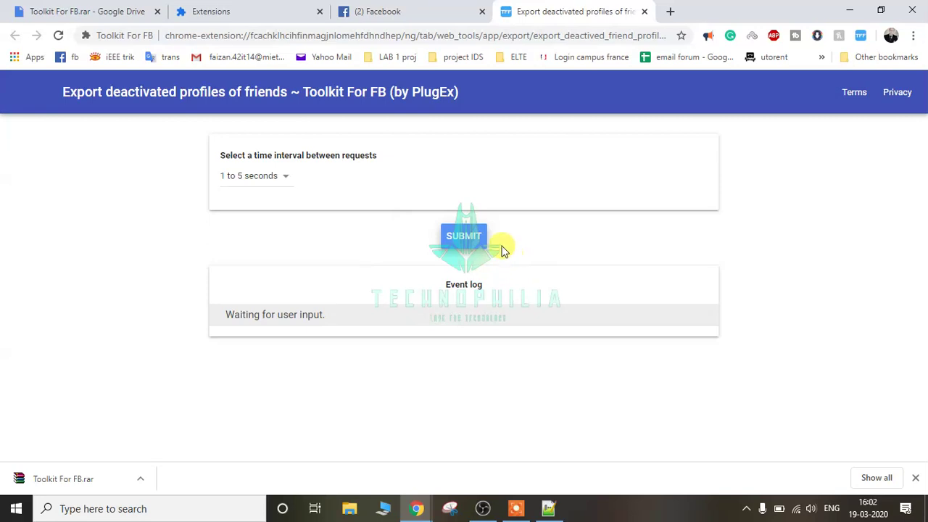
click(464, 236)
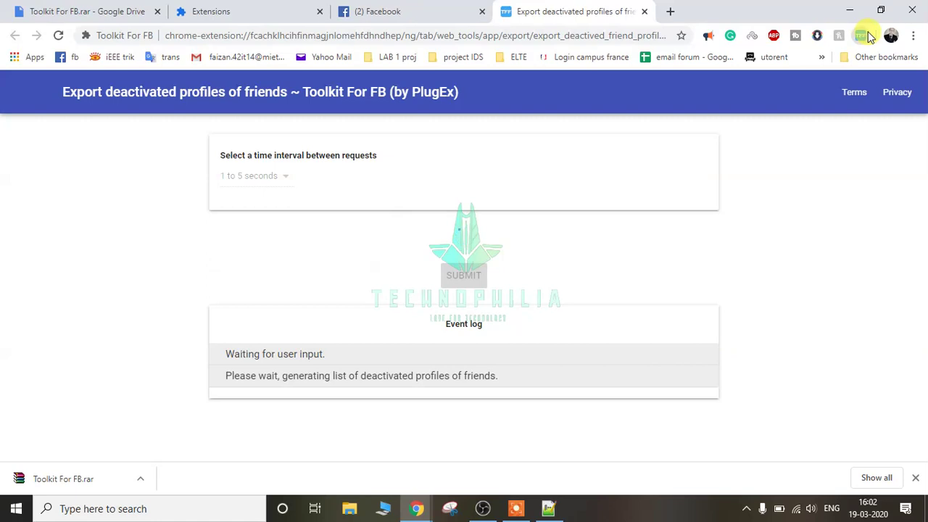
click(862, 35)
- Search the tools for 'mes' and start the Message all friends tool
text(mes)
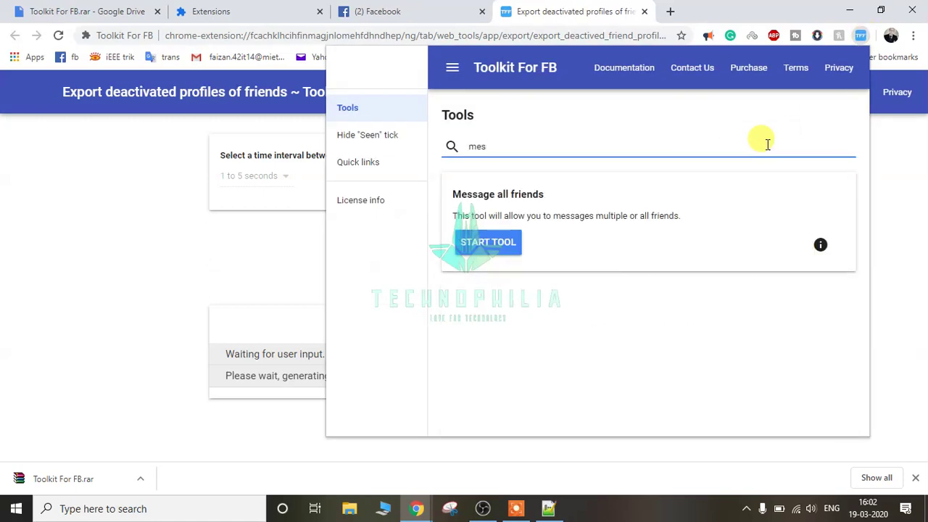
click(468, 244)
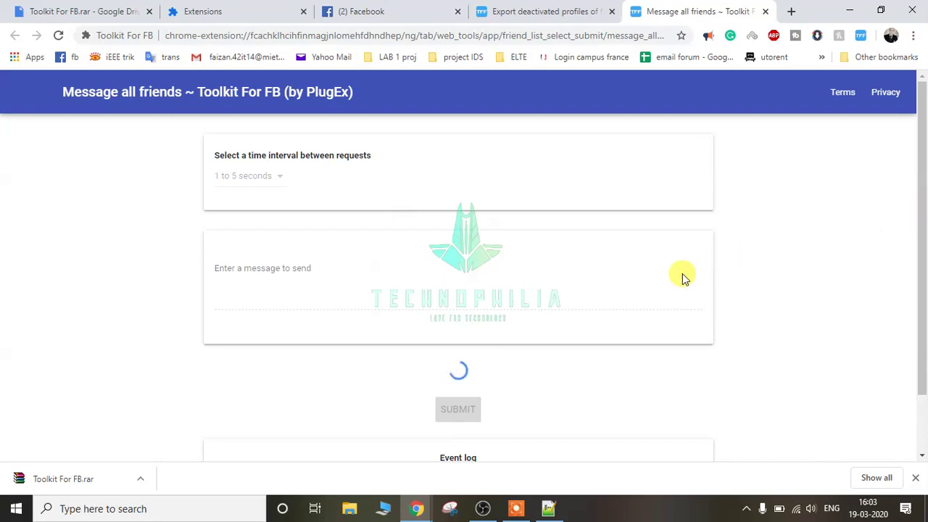
- Scroll to the loaded Select friends table, check the export tab, then return to Message all friends
scroll(682, 278, down, 1)
scroll(555, 265, down, 1)
scroll(555, 265, down, 3)
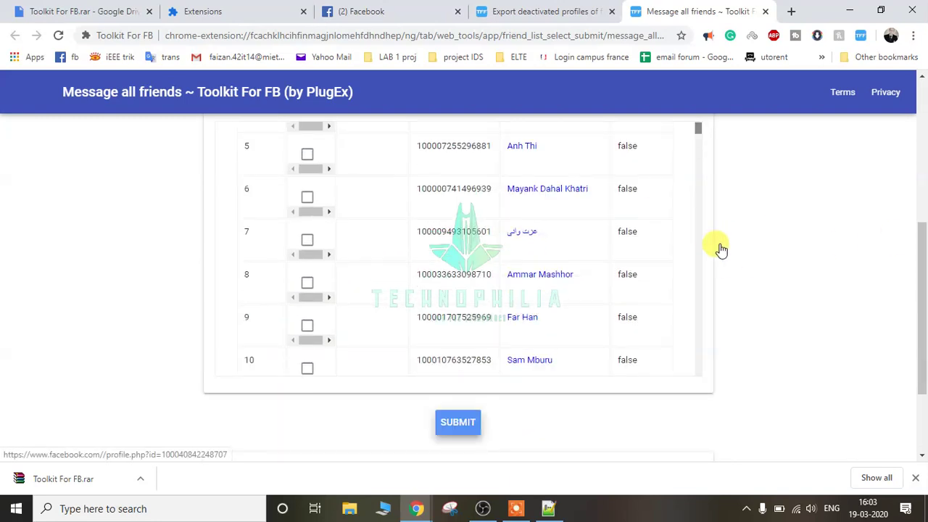
drag(919, 259, 917, 220)
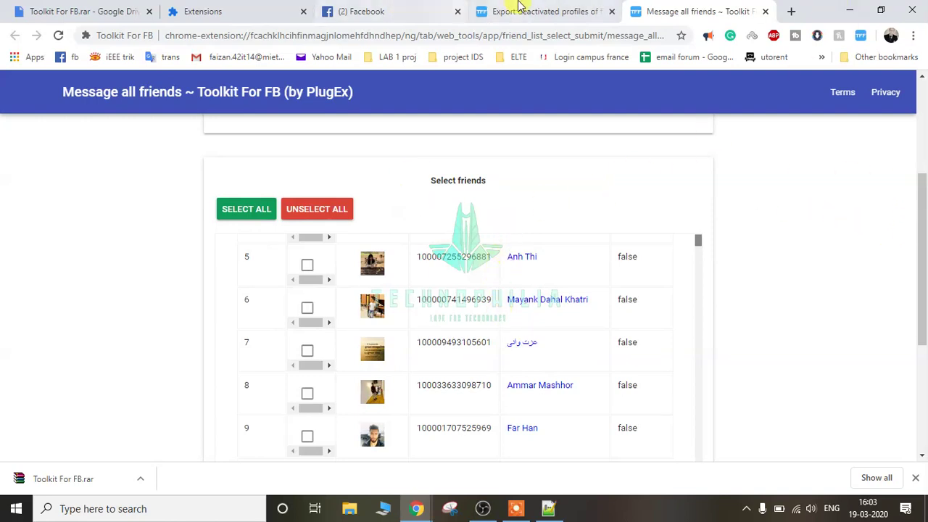
click(551, 11)
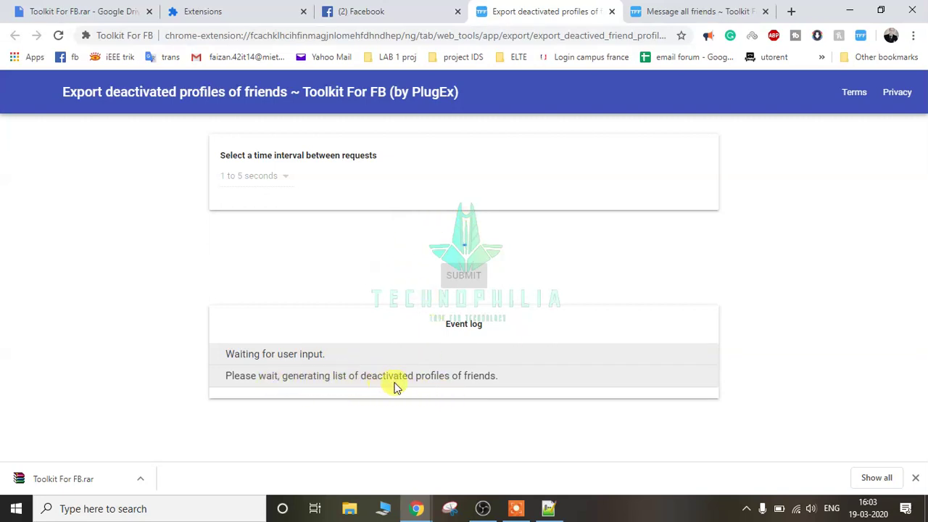
click(754, 9)
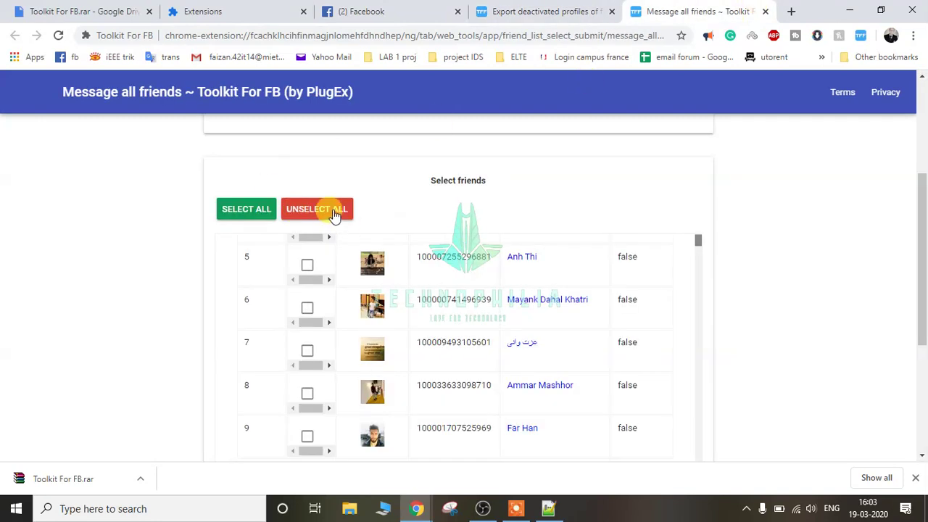
scroll(921, 169, up, 1)
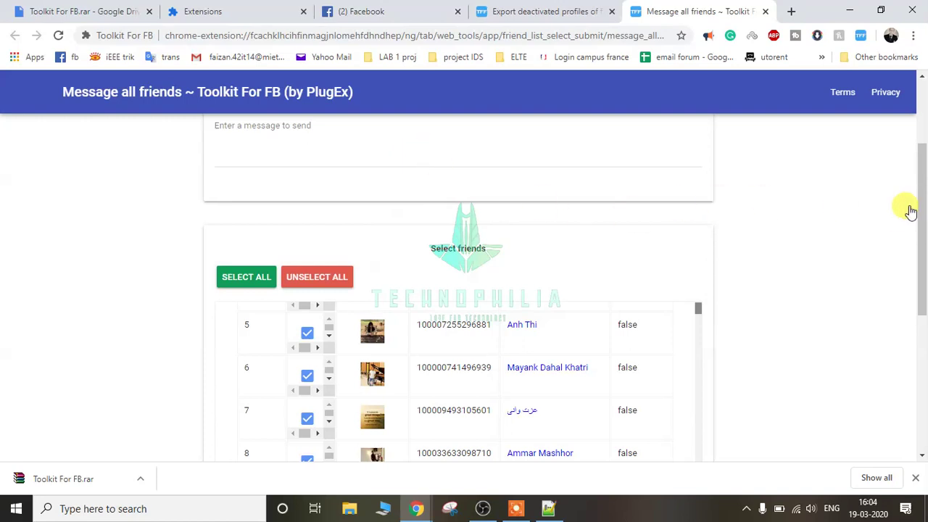
- Start the message in the 'Enter a message to send' box and scroll down to the friend list
scroll(312, 160, up, 2)
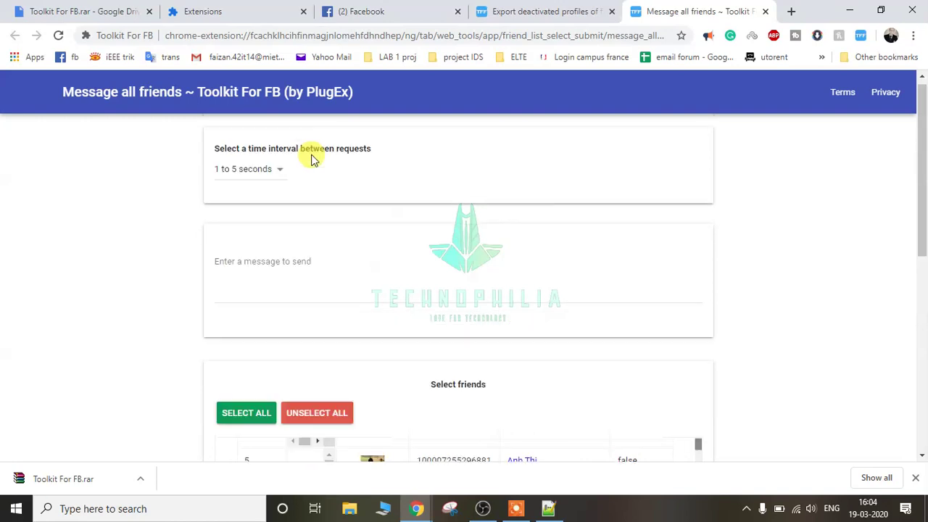
double_click(312, 155)
click(258, 277)
scroll(258, 275, down, 1)
text(Hello)
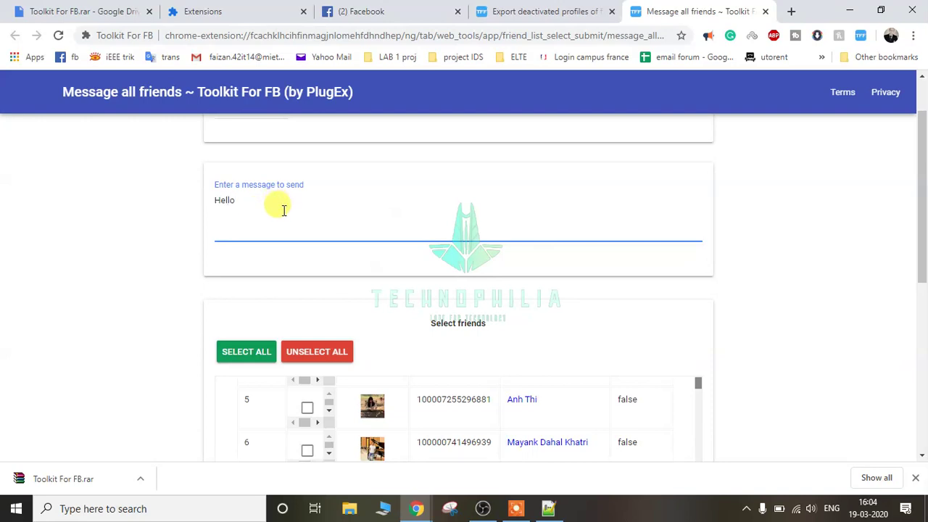
scroll(272, 207, down, 2)
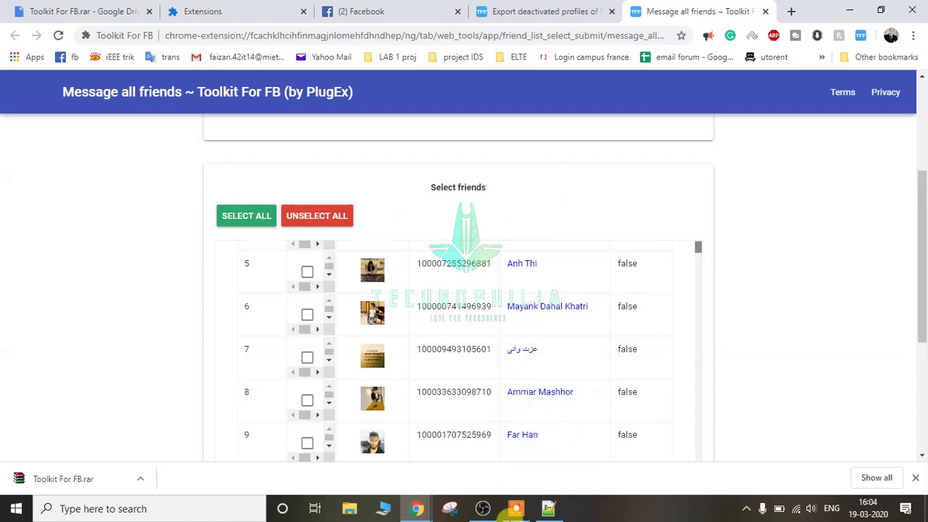
mouse_move(516, 508)
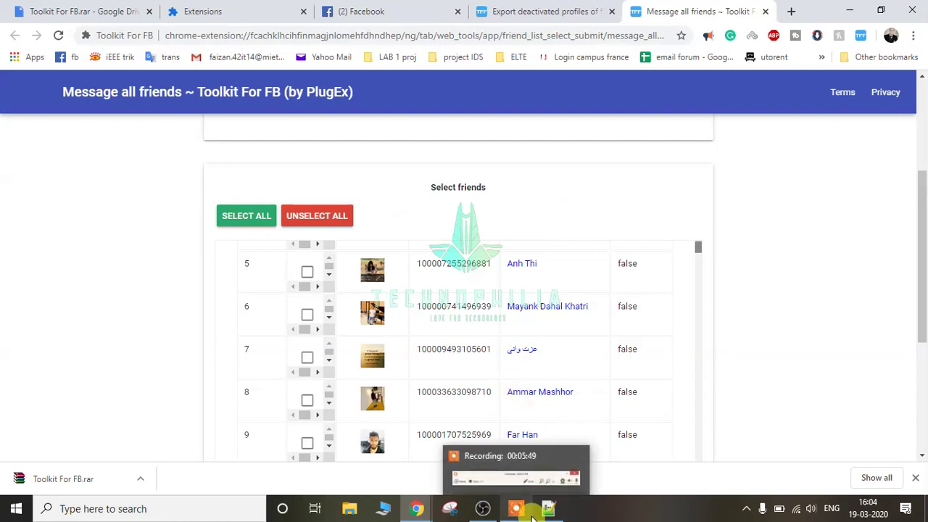
- Reopen the Toolkit For FB popup and scroll through its tool cards, then back to the top
click(531, 515)
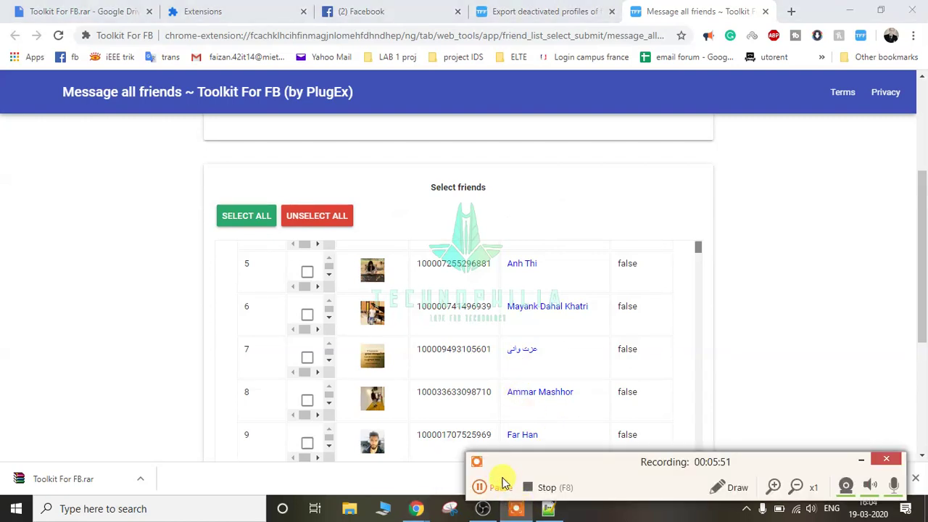
click(543, 487)
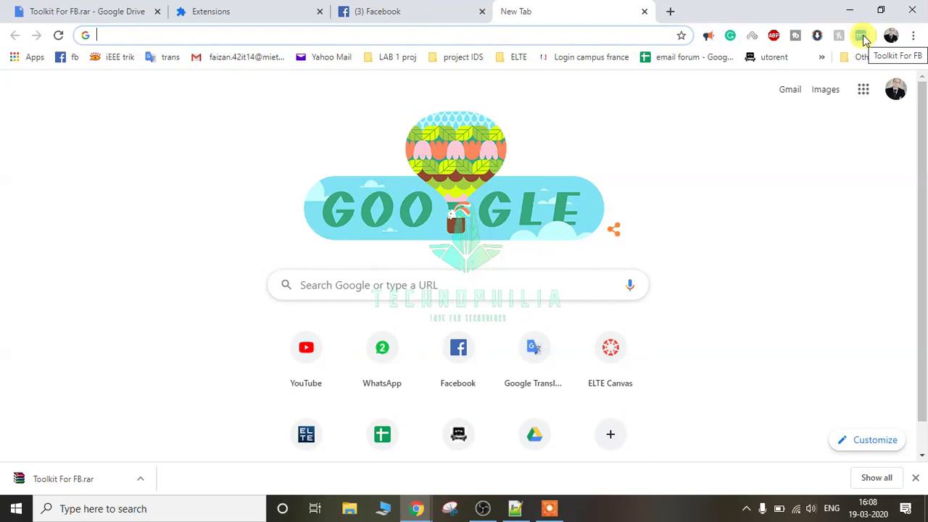
click(860, 37)
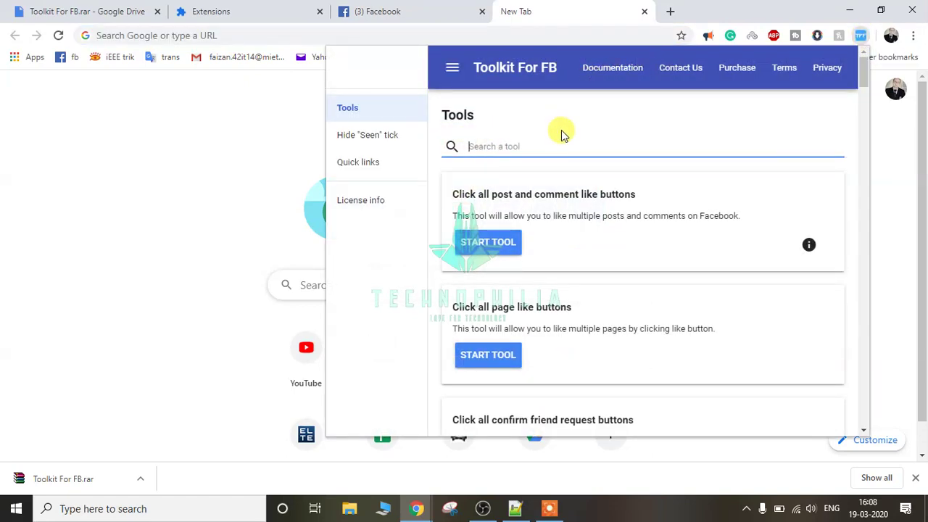
scroll(563, 135, down, 2)
scroll(563, 135, down, 3)
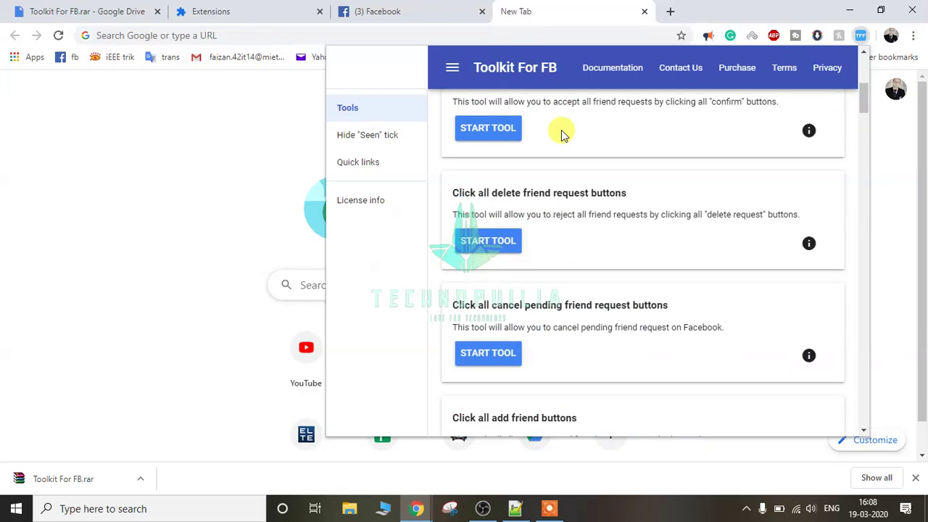
scroll(563, 135, down, 2)
scroll(562, 135, down, 2)
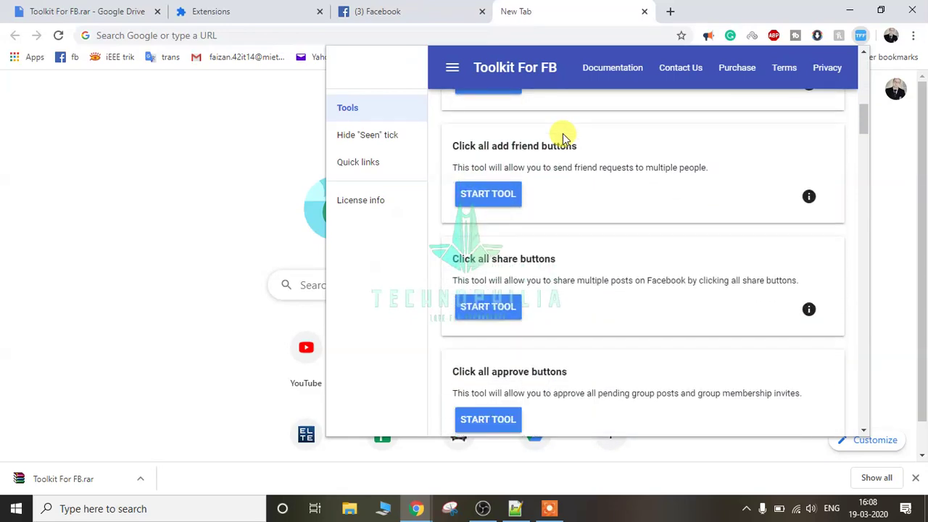
scroll(562, 135, down, 2)
scroll(562, 135, down, 3)
scroll(563, 135, down, 4)
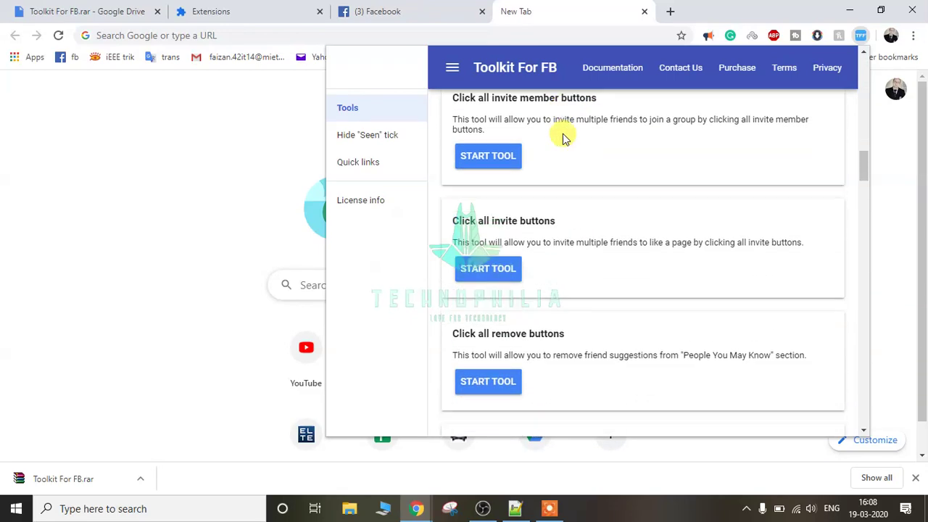
scroll(565, 138, up, 3)
scroll(565, 138, up, 7)
scroll(565, 138, up, 4)
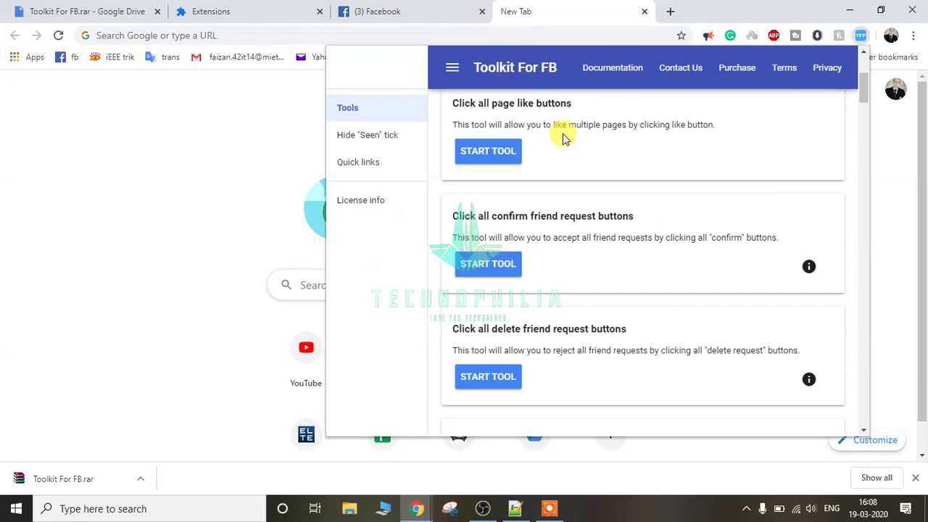
scroll(564, 138, up, 3)
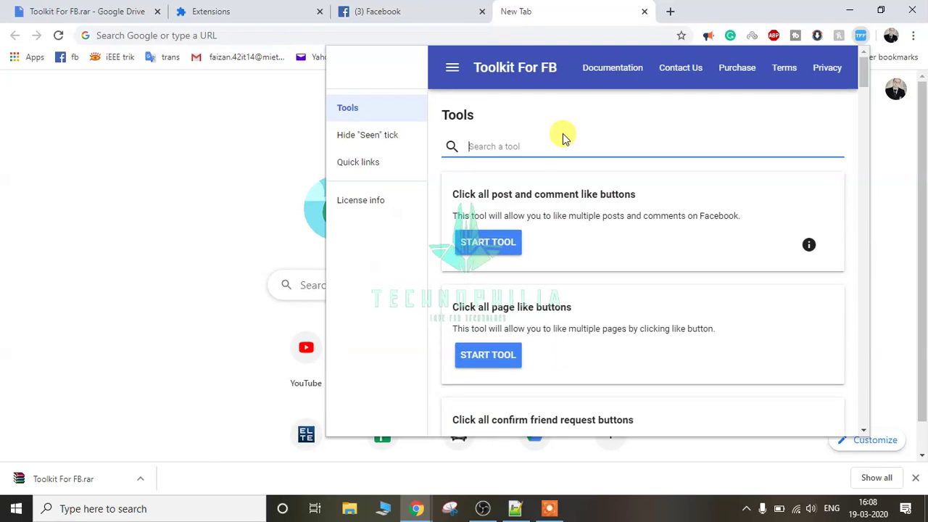
- Close the Toolkit For FB tools list and load facebook.com in the tab
click(492, 247)
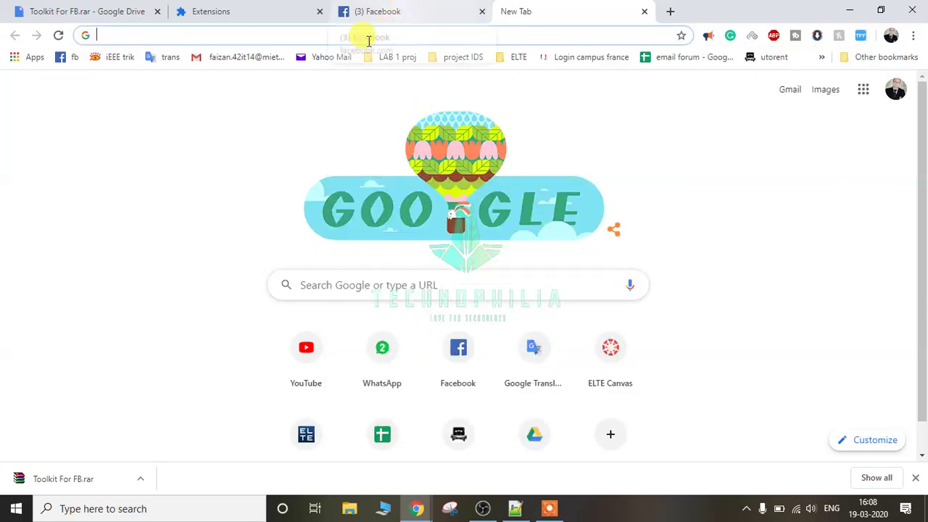
text(facebook.com)
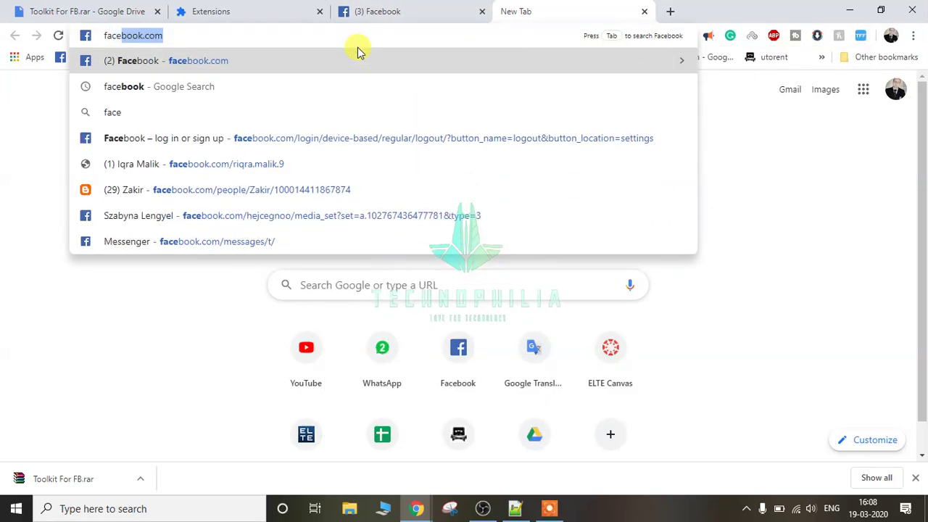
key(Return)
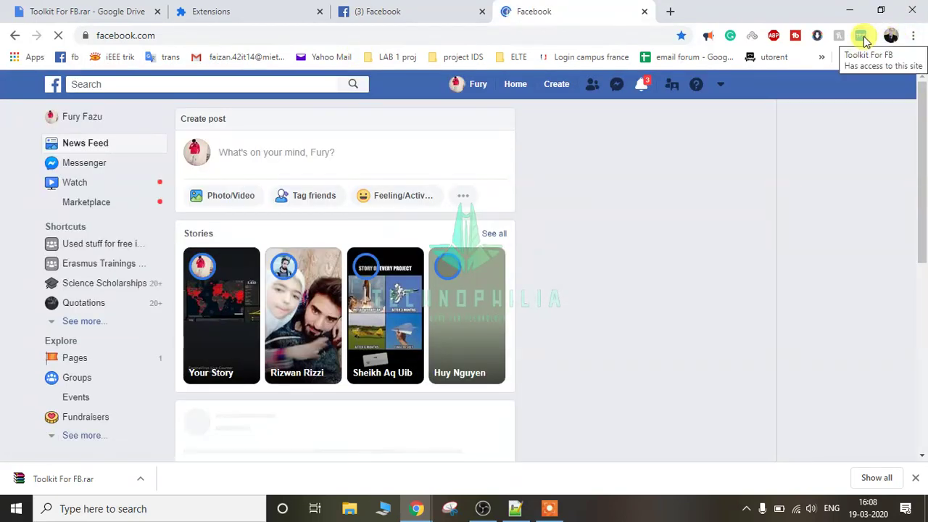
- Run the post-and-comment like tool on the feed, dismiss its 'no Like buttons found' alert, and close the panel
click(860, 36)
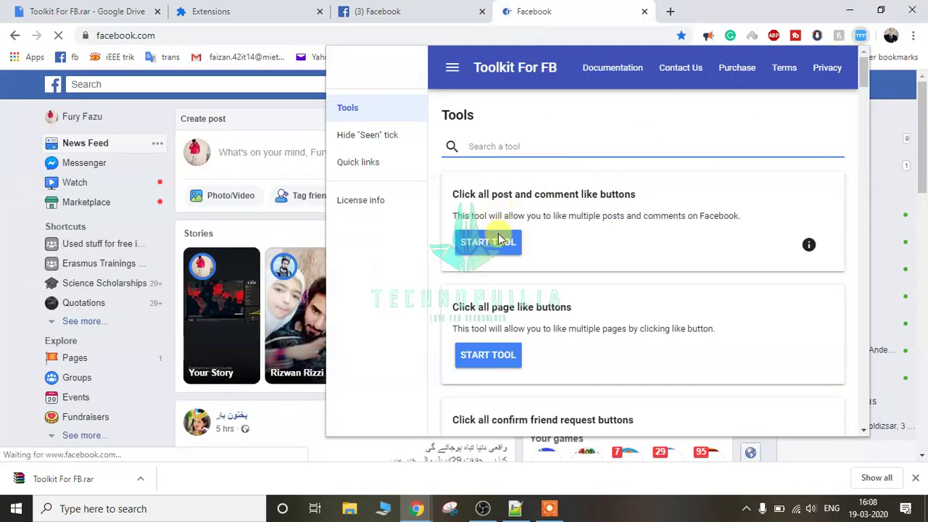
click(497, 240)
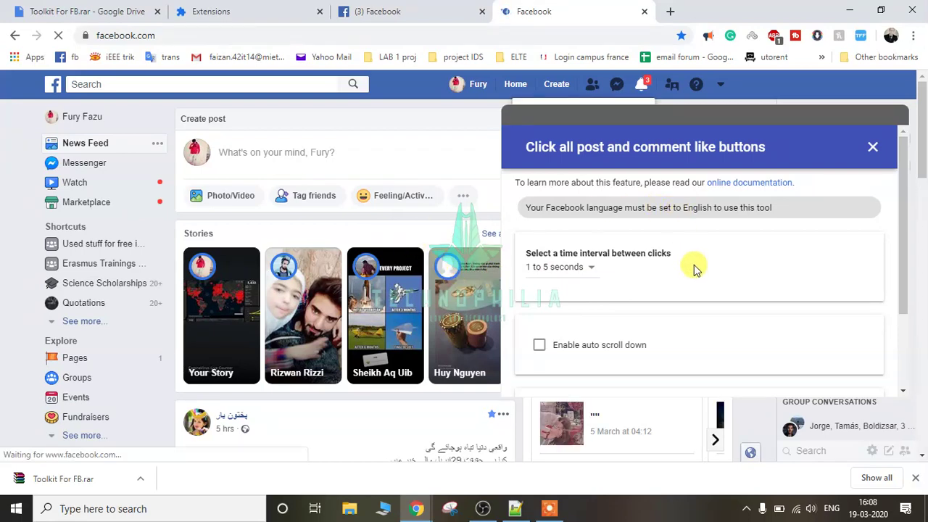
scroll(681, 257, down, 1)
scroll(674, 253, down, 1)
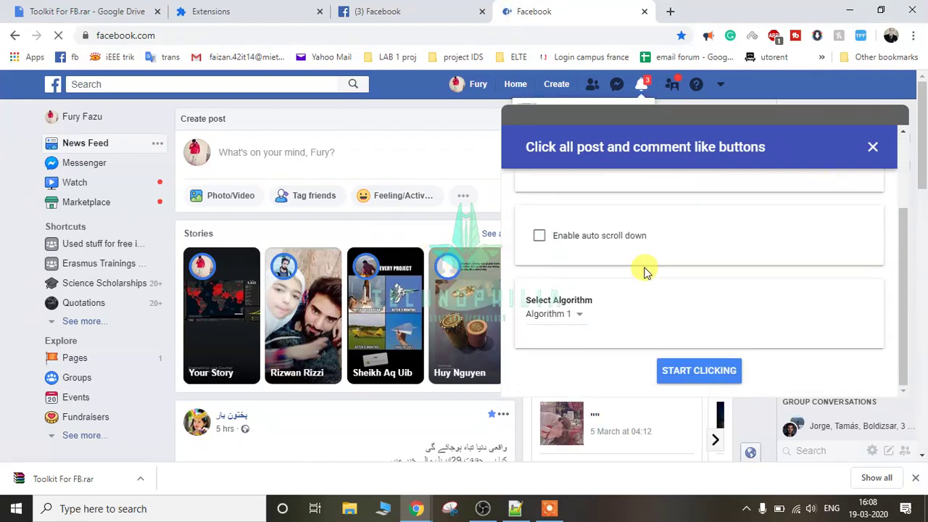
click(690, 370)
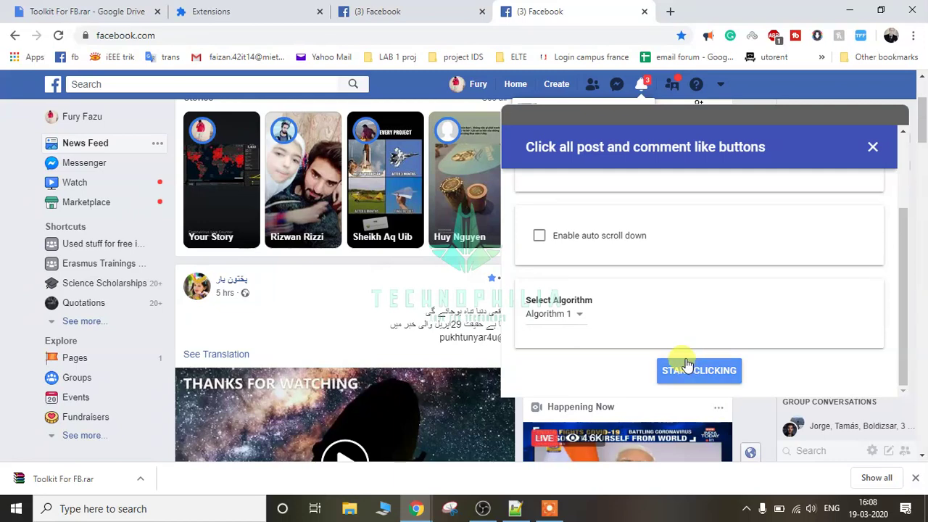
click(710, 371)
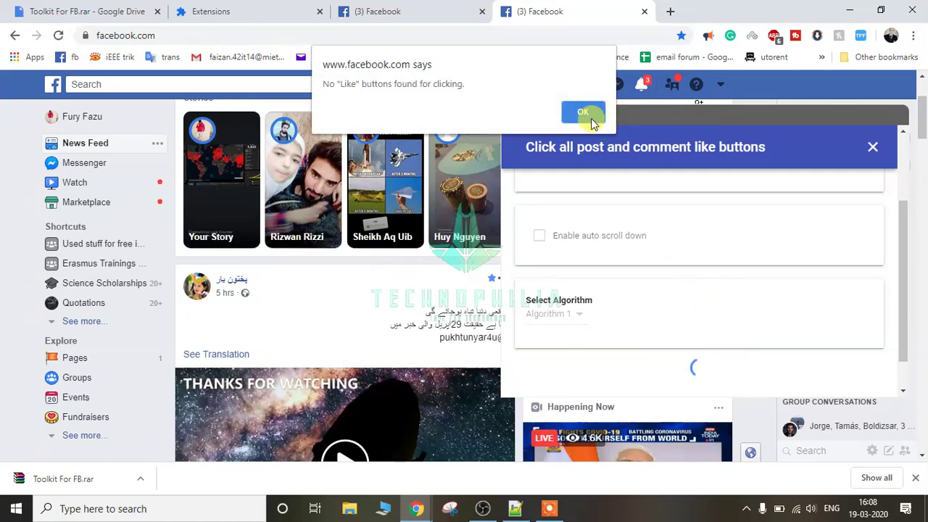
click(586, 116)
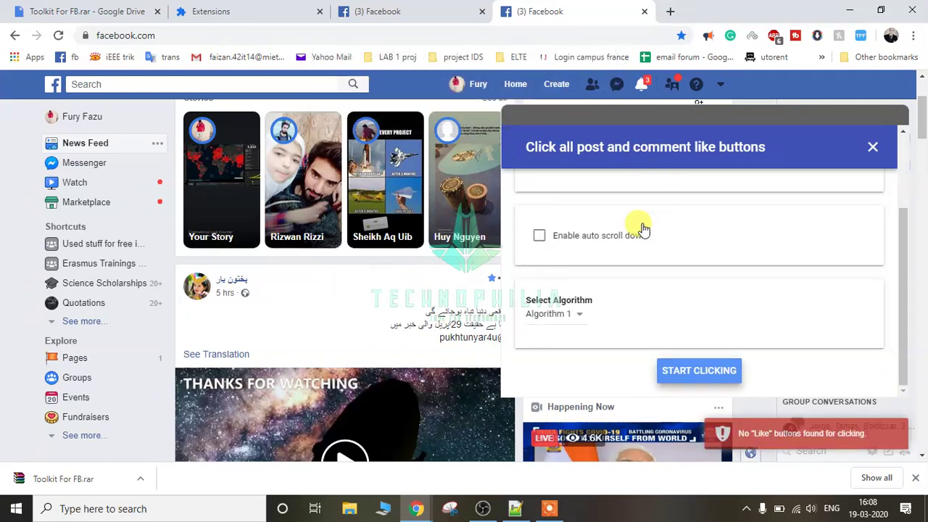
click(873, 147)
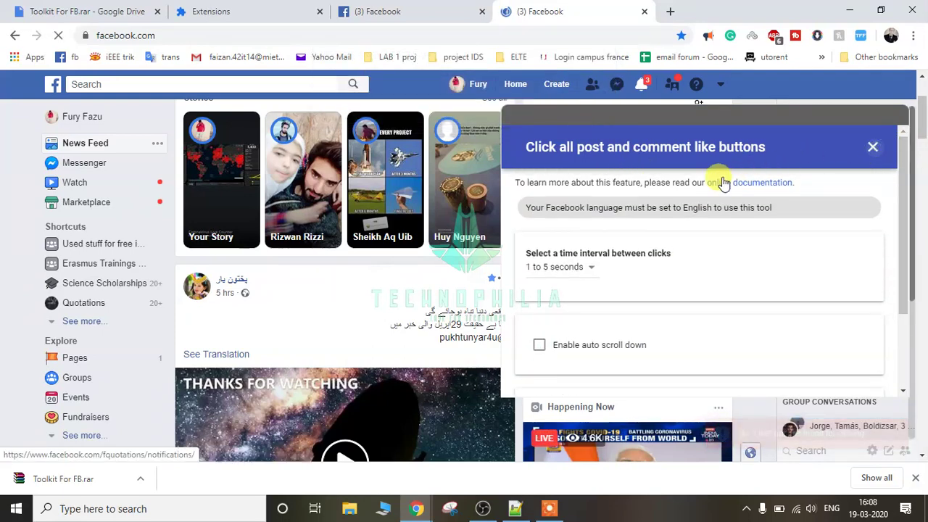
- Search the Toolkit For FB tools for 'mes' and launch Message all friends
click(861, 36)
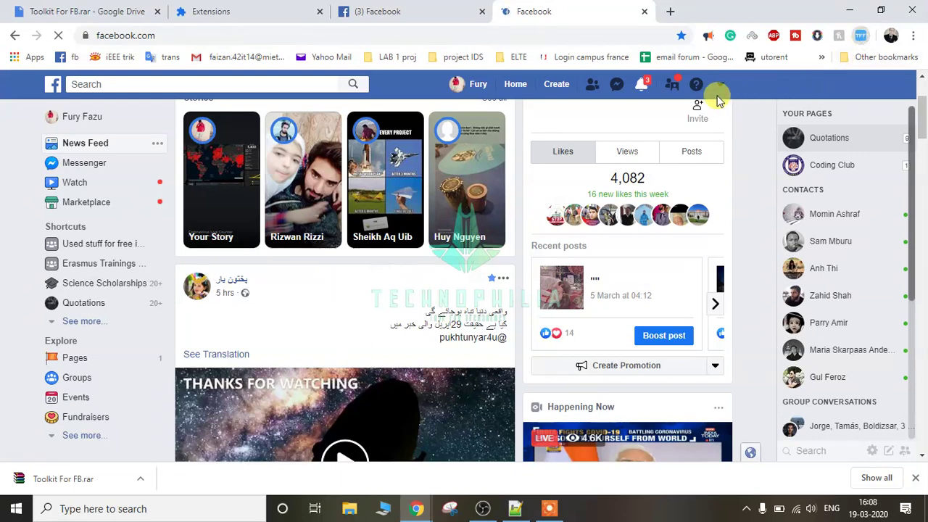
text(mes)
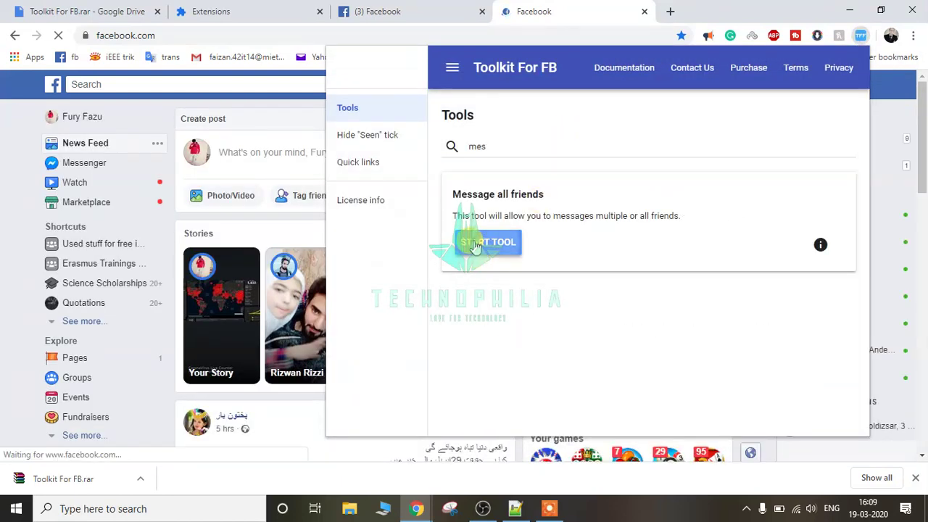
click(480, 246)
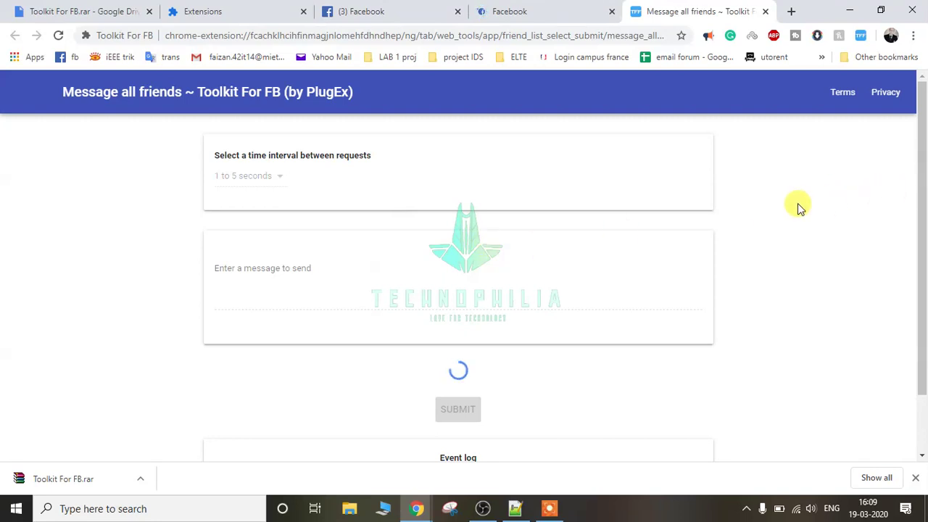
scroll(797, 207, down, 1)
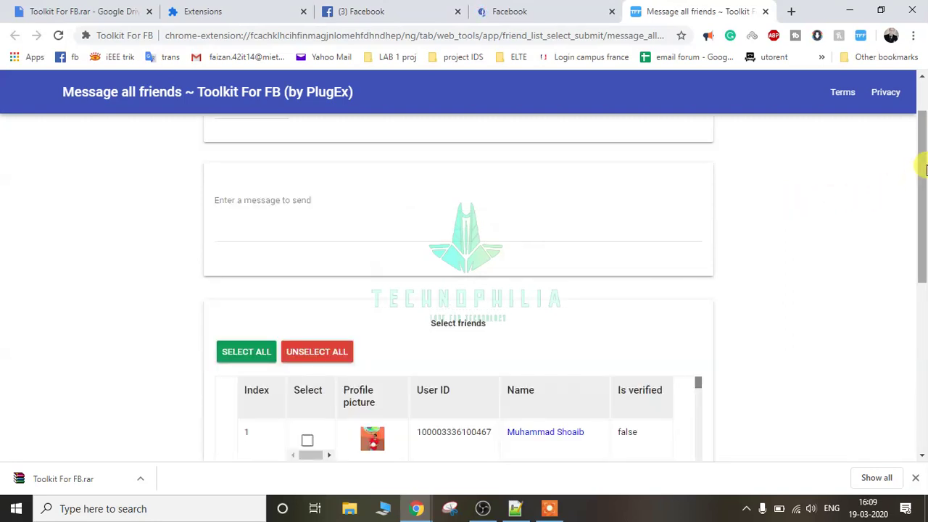
- Write 'hello' as the message and tick friends 1–3 as recipients
scroll(925, 167, up, 1)
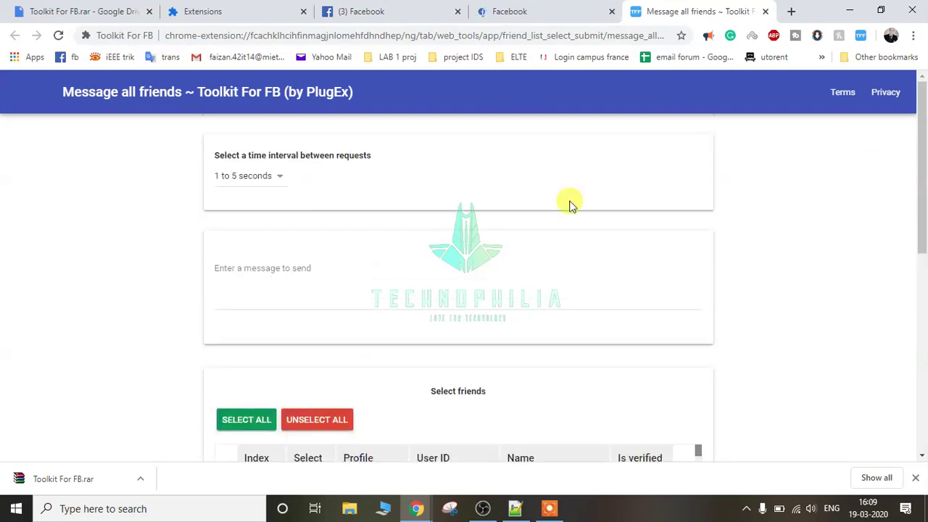
click(335, 282)
text(hello)
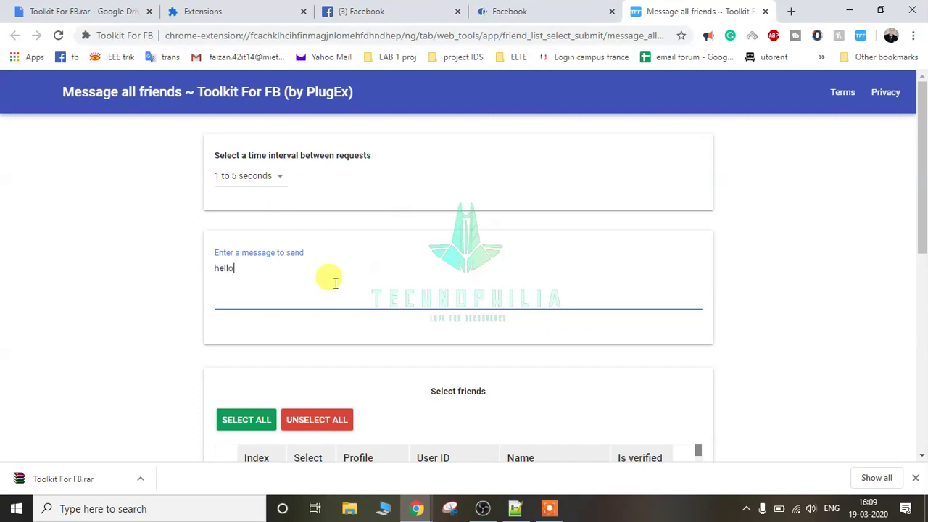
scroll(924, 177, down, 1)
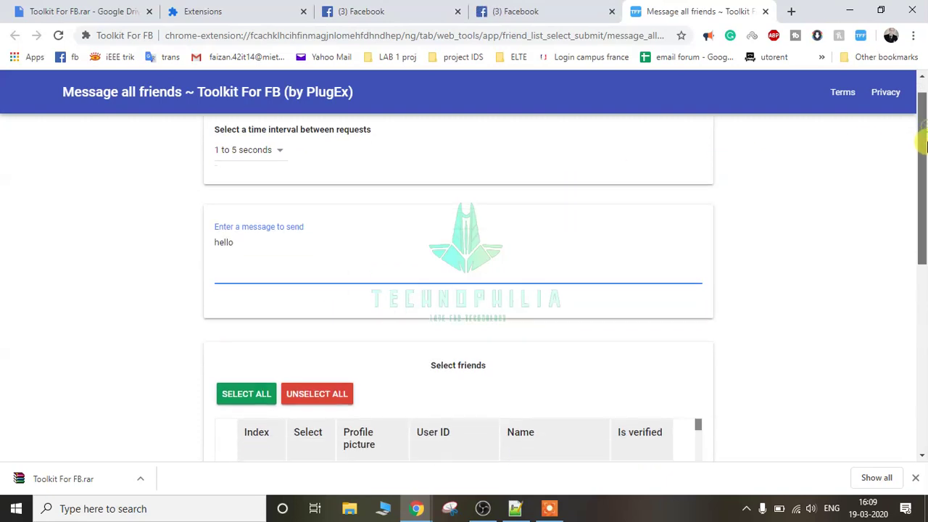
scroll(923, 188, down, 2)
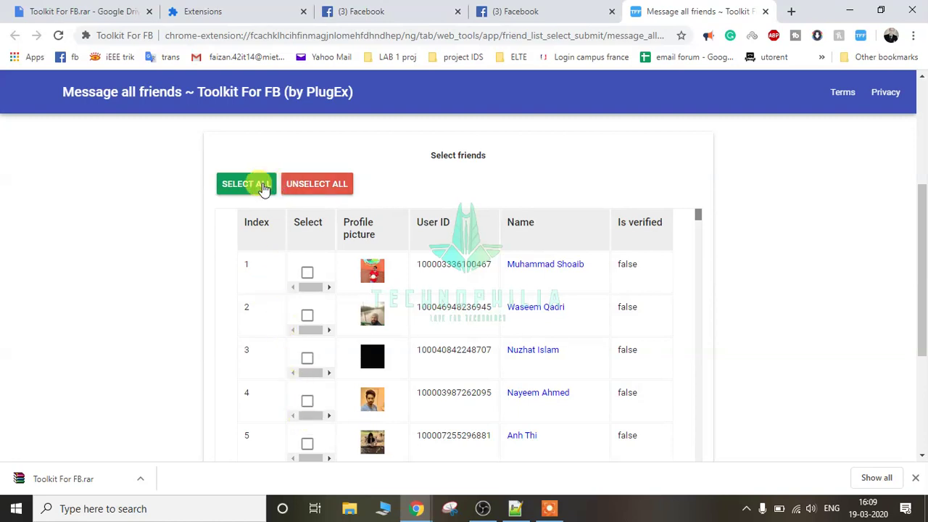
click(307, 273)
click(307, 315)
click(307, 357)
drag(921, 246, 921, 340)
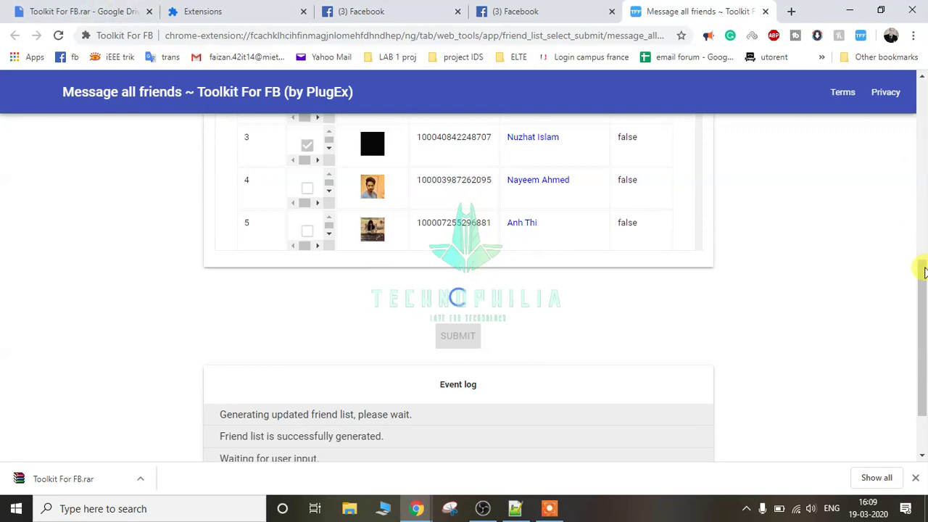
drag(923, 274, 923, 161)
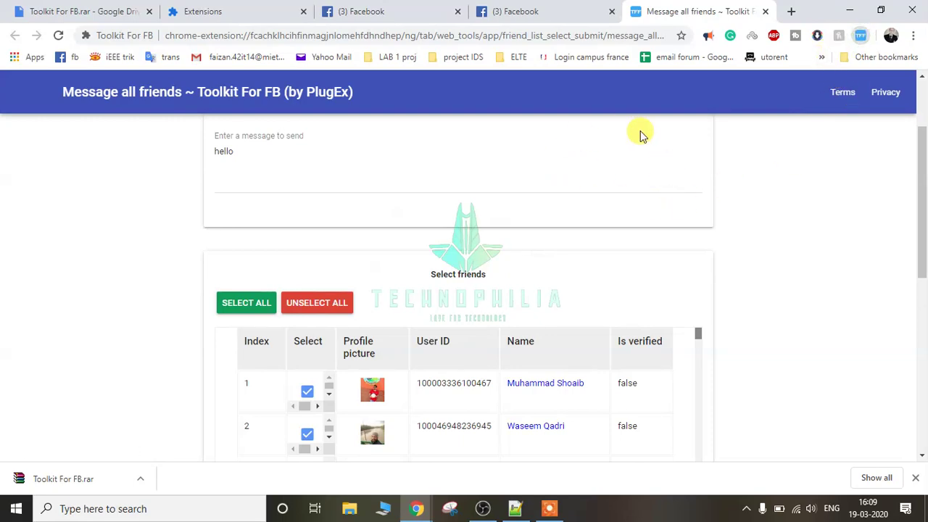
- Scroll the Toolkit For FB tools list down to the decline, join and invite group member tools
scroll(591, 212, down, 4)
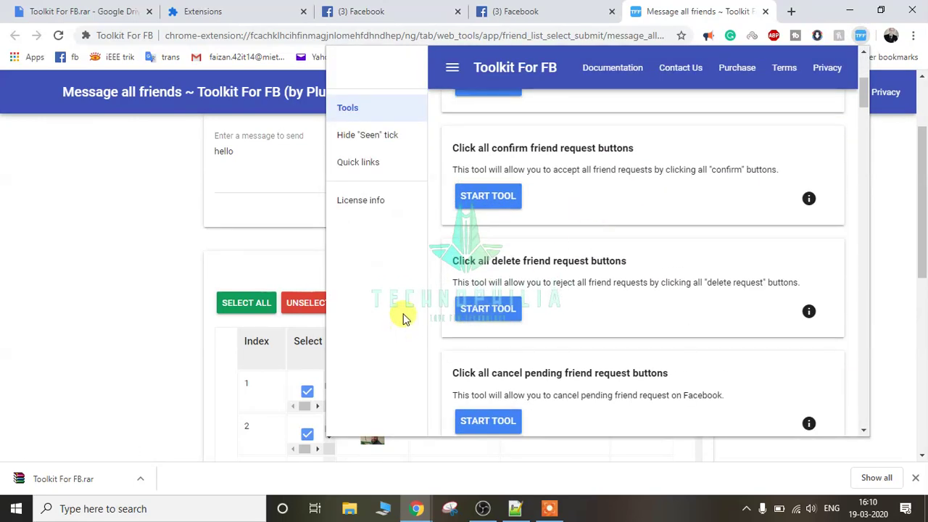
scroll(587, 217, down, 1)
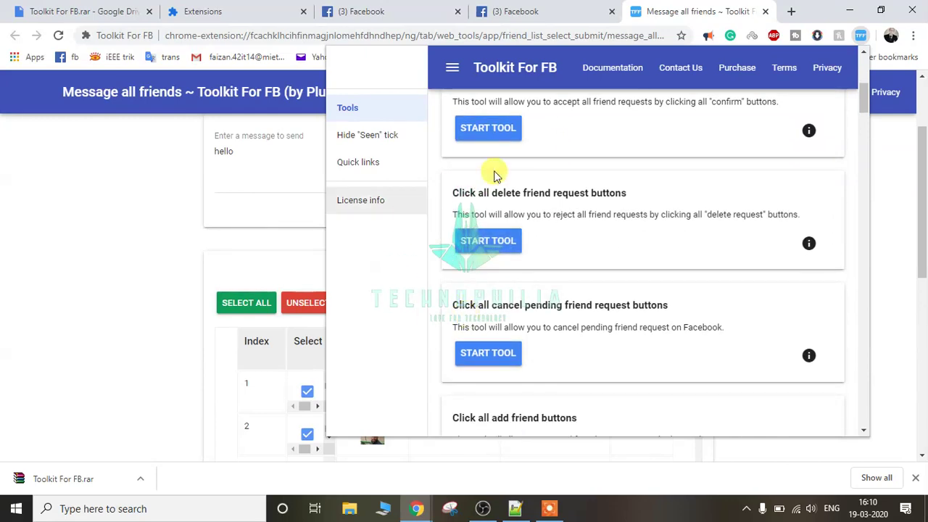
scroll(580, 261, down, 1)
scroll(575, 269, down, 2)
scroll(576, 272, down, 2)
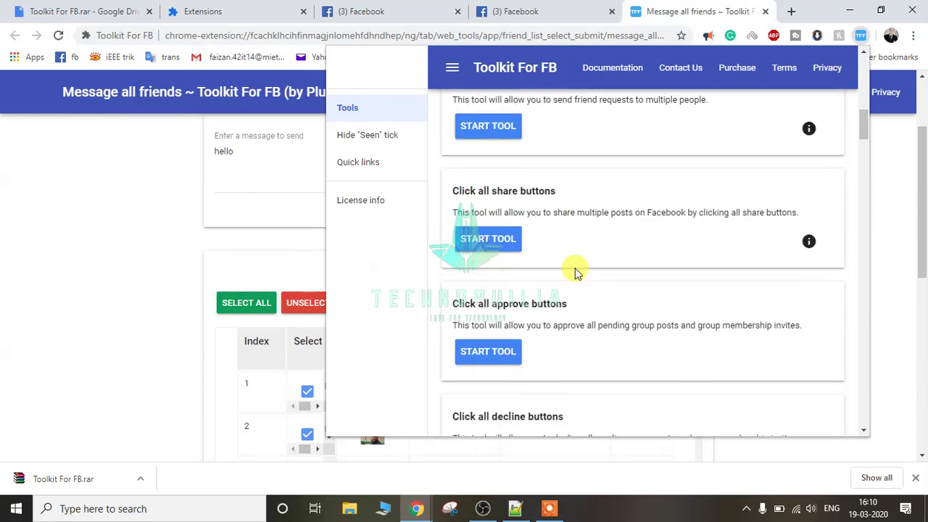
scroll(575, 272, down, 4)
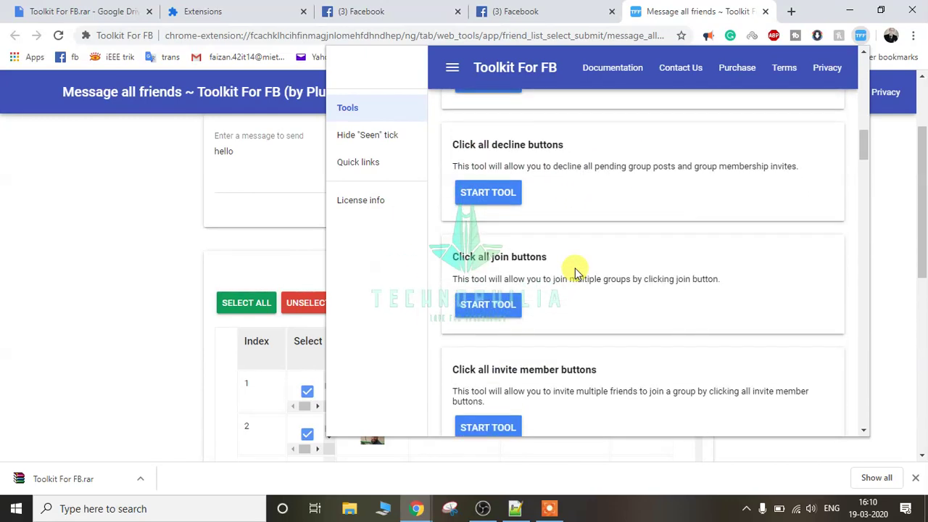